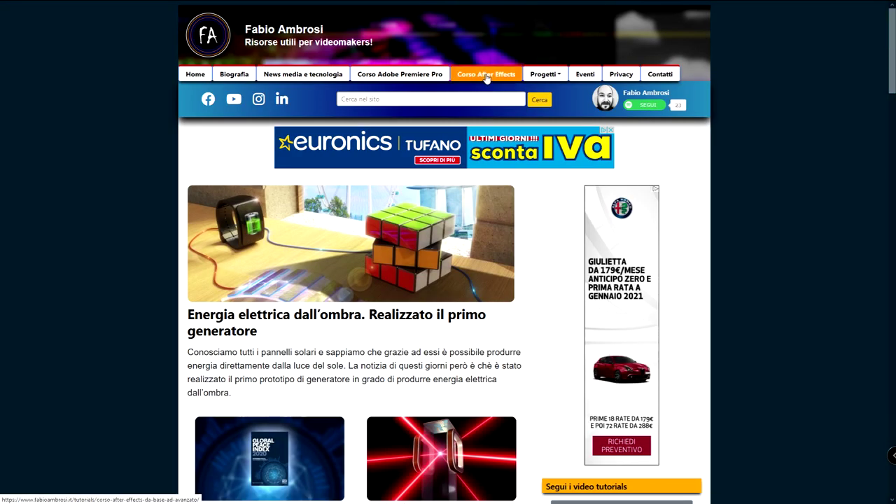
Step: Open the Corso After Effects page on fabioambrosi.it and scroll through the article
{"action": "left_click", "coordinate": [485, 74]}
{"action": "scroll", "coordinate": [826, 182], "scroll_direction": "down", "scroll_amount": 4}
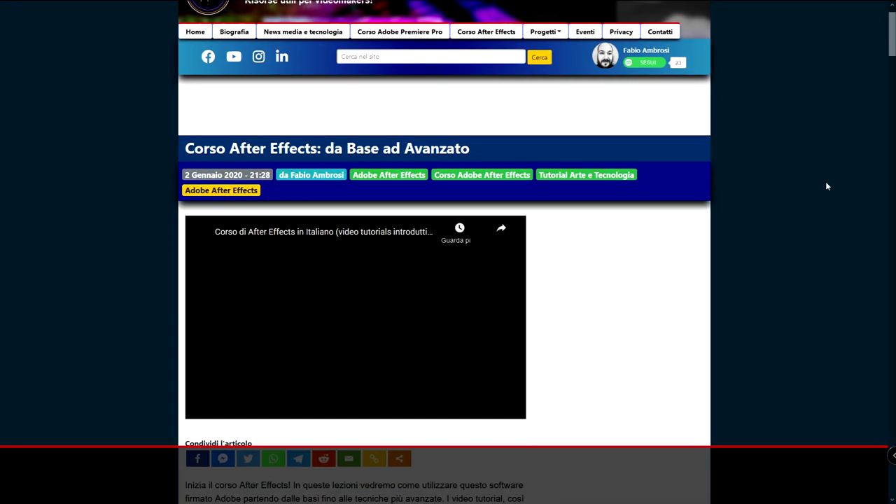
{"action": "scroll", "coordinate": [826, 181], "scroll_direction": "down", "scroll_amount": 8}
{"action": "scroll", "coordinate": [826, 181], "scroll_direction": "down", "scroll_amount": 8}
{"action": "scroll", "coordinate": [826, 182], "scroll_direction": "down", "scroll_amount": 8}
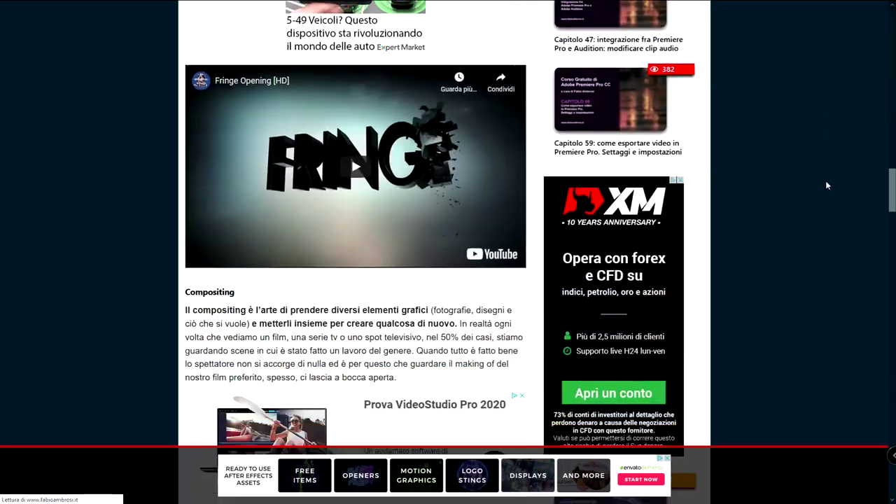
{"action": "scroll", "coordinate": [826, 181], "scroll_direction": "down", "scroll_amount": 8}
{"action": "scroll", "coordinate": [825, 181], "scroll_direction": "down", "scroll_amount": 8}
{"action": "scroll", "coordinate": [825, 181], "scroll_direction": "down", "scroll_amount": 2}
{"action": "scroll", "coordinate": [824, 181], "scroll_direction": "up", "scroll_amount": 1}
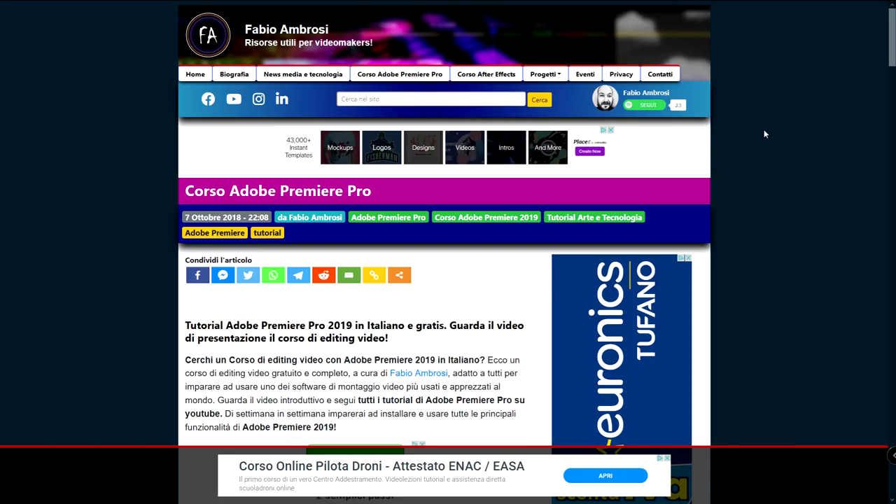
Step: Scroll down through the Corso Adobe Premiere Pro course page
{"action": "scroll", "coordinate": [763, 140], "scroll_direction": "down", "scroll_amount": 3}
{"action": "scroll", "coordinate": [762, 140], "scroll_direction": "down", "scroll_amount": 3}
{"action": "scroll", "coordinate": [757, 236], "scroll_direction": "down", "scroll_amount": 1}
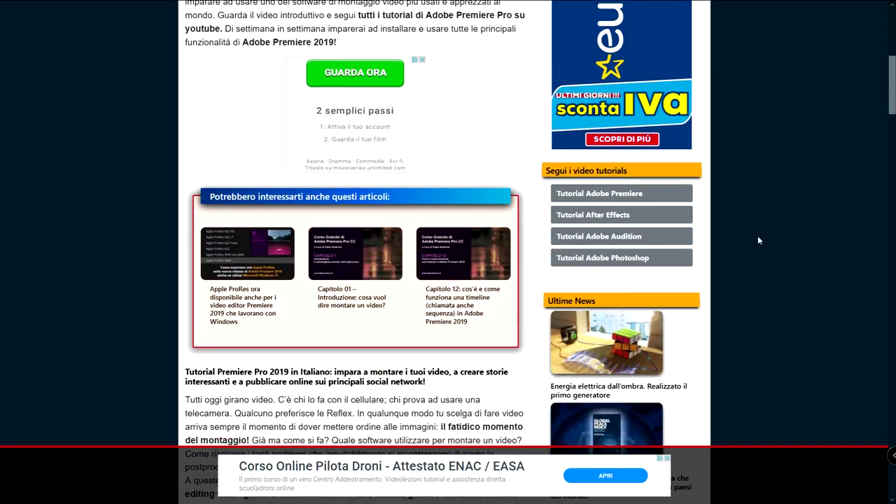
{"action": "scroll", "coordinate": [759, 236], "scroll_direction": "down", "scroll_amount": 5}
{"action": "scroll", "coordinate": [758, 235], "scroll_direction": "down", "scroll_amount": 5}
{"action": "scroll", "coordinate": [758, 235], "scroll_direction": "down", "scroll_amount": 5}
{"action": "scroll", "coordinate": [759, 239], "scroll_direction": "down", "scroll_amount": 4}
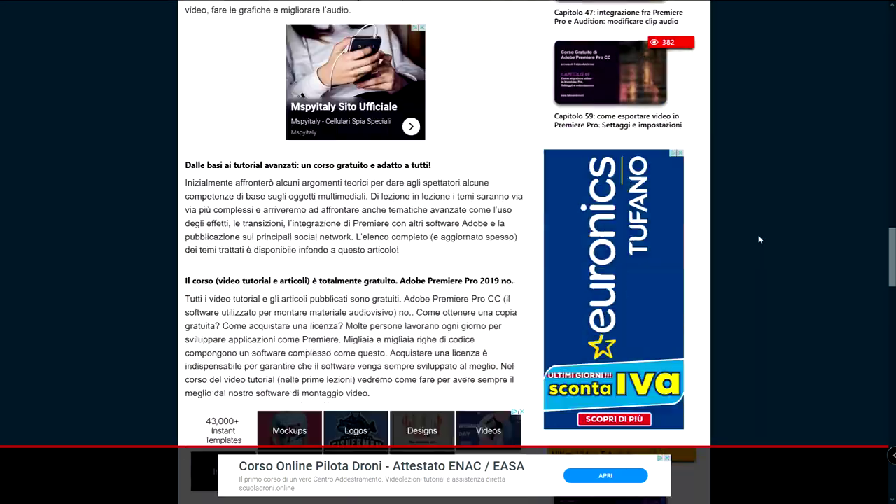
{"action": "scroll", "coordinate": [759, 239], "scroll_direction": "down", "scroll_amount": 4}
{"action": "scroll", "coordinate": [758, 238], "scroll_direction": "down", "scroll_amount": 3}
{"action": "scroll", "coordinate": [759, 239], "scroll_direction": "down", "scroll_amount": 5}
{"action": "scroll", "coordinate": [756, 236], "scroll_direction": "down", "scroll_amount": 2}
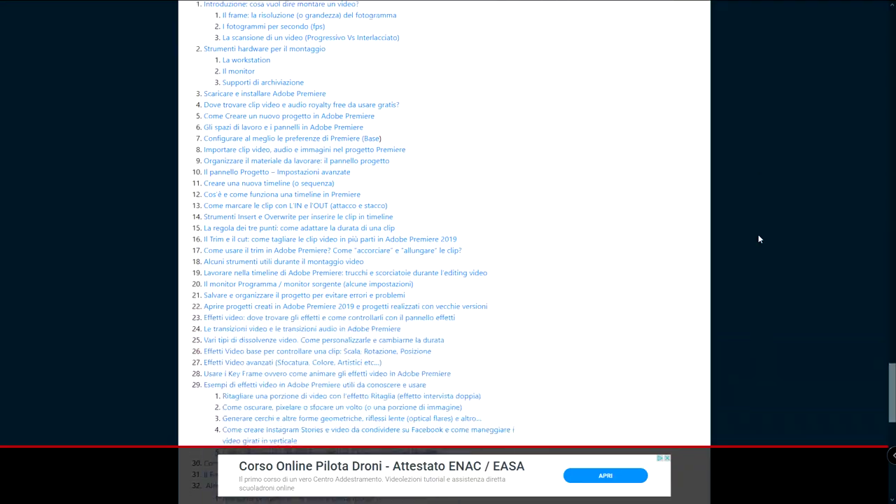
{"action": "scroll", "coordinate": [23, 128], "scroll_direction": "down", "scroll_amount": 10}
{"action": "scroll", "coordinate": [22, 128], "scroll_direction": "down", "scroll_amount": 3}
{"action": "scroll", "coordinate": [22, 130], "scroll_direction": "down", "scroll_amount": 1}
{"action": "scroll", "coordinate": [23, 131], "scroll_direction": "down", "scroll_amount": 4}
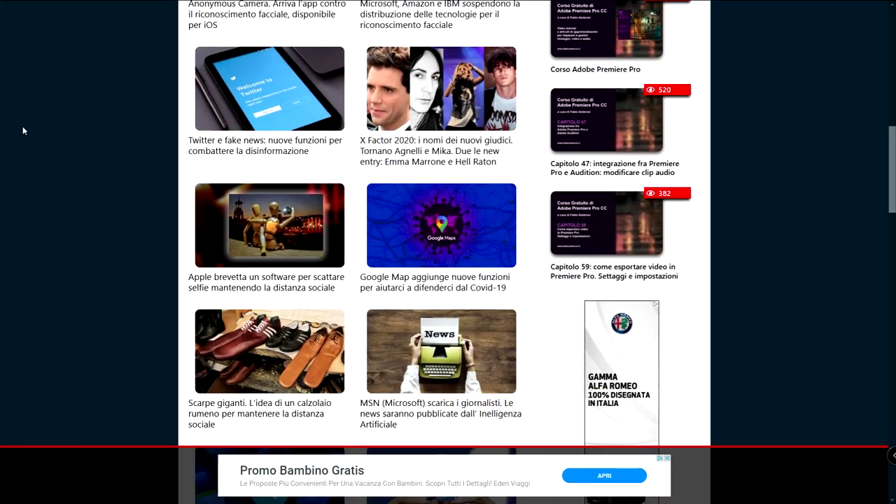
{"action": "scroll", "coordinate": [22, 130], "scroll_direction": "down", "scroll_amount": 2}
{"action": "scroll", "coordinate": [23, 132], "scroll_direction": "down", "scroll_amount": 3}
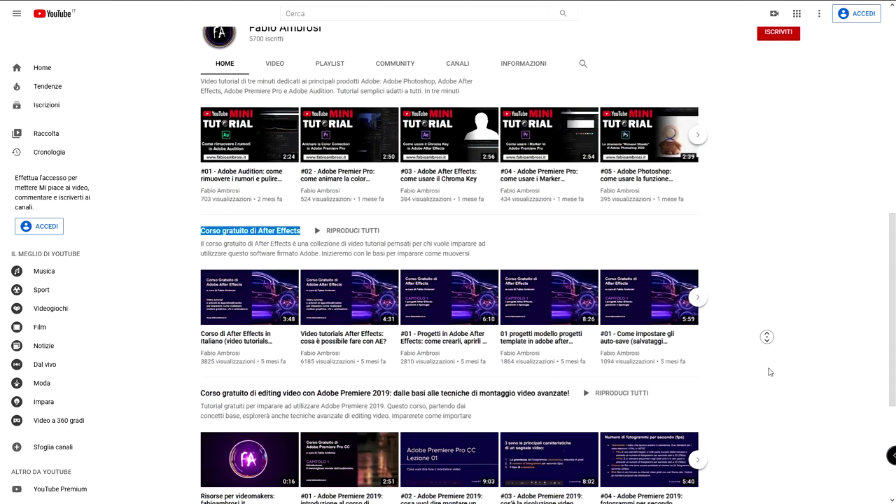
Step: Open the 'Corso gratuito di After Effects' playlist from the YouTube channel page
{"action": "left_click", "coordinate": [768, 348]}
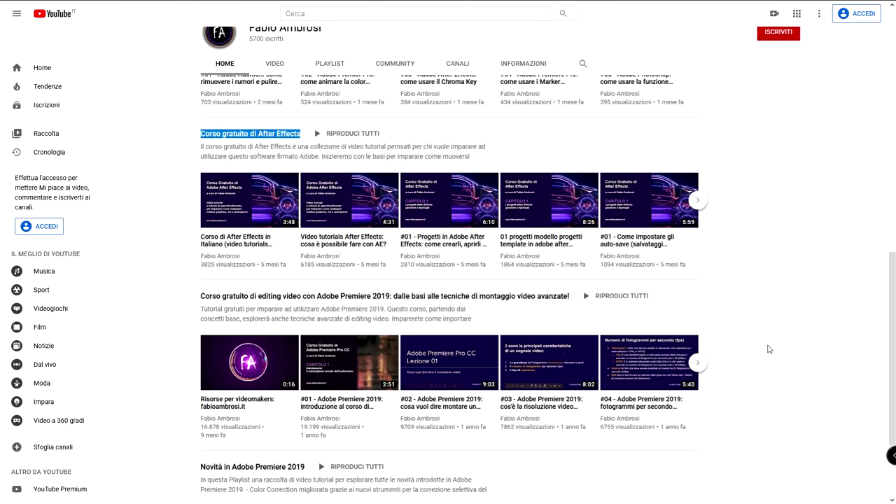
{"action": "left_click", "coordinate": [255, 136]}
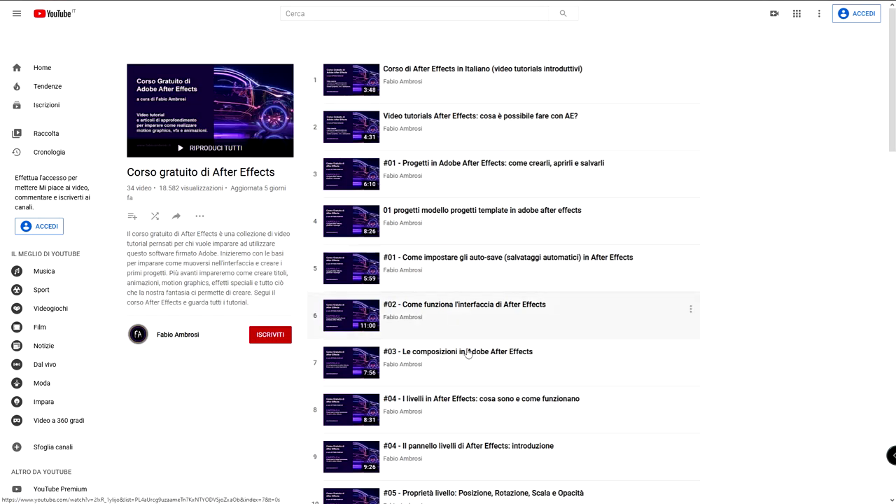
Step: Open the author's Facebook page and autoscroll down through its posts
{"action": "right_click", "coordinate": [784, 117]}
{"action": "left_click", "coordinate": [802, 126]}
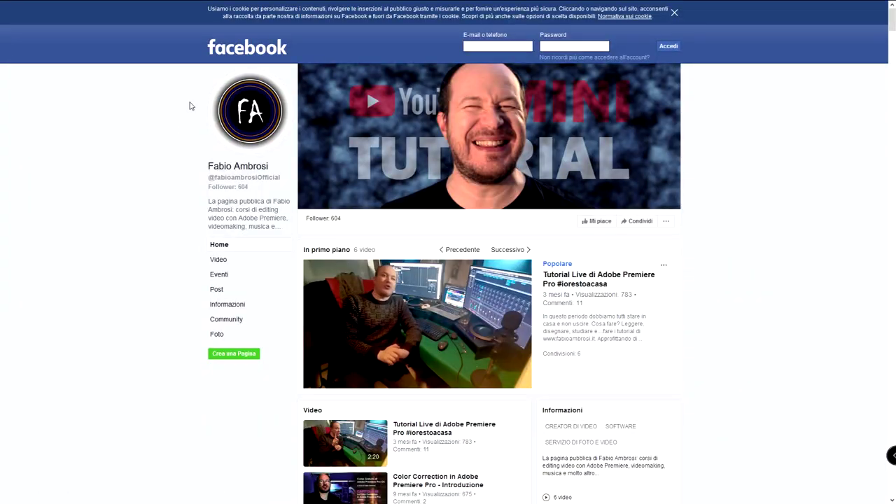
{"action": "middle_click", "coordinate": [733, 141]}
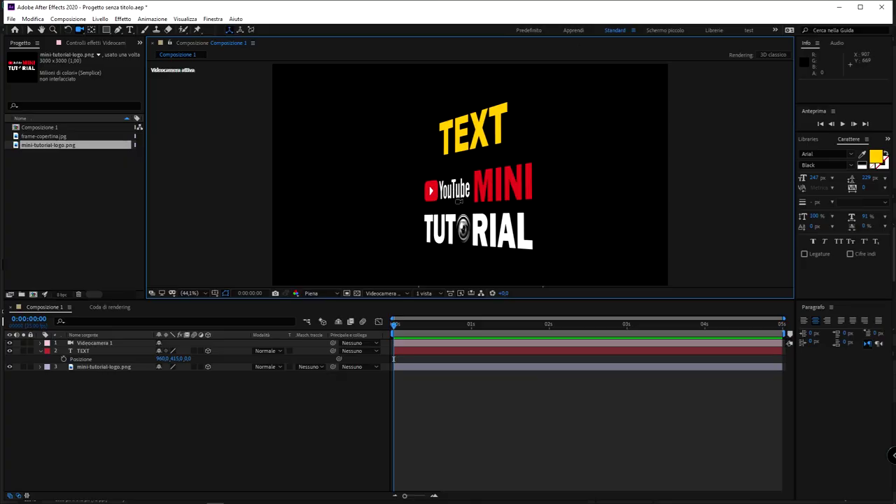
Step: Orbit Videocamera 1 around the TEXT and logo layers, ending on a slightly angled view
{"action": "mouse_move", "coordinate": [390, 172]}
{"action": "left_mouse_down"}
{"action": "mouse_move", "coordinate": [473, 170]}
{"action": "mouse_move", "coordinate": [528, 203]}
{"action": "mouse_move", "coordinate": [418, 182]}
{"action": "left_mouse_up"}
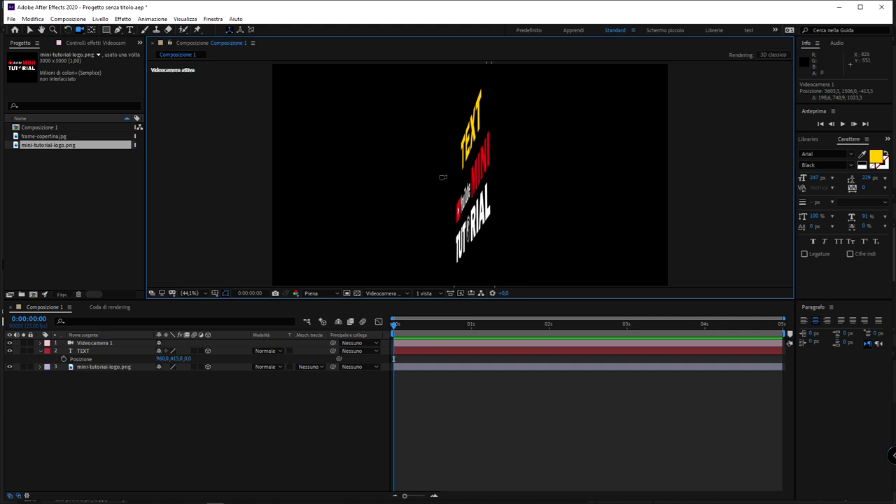
{"action": "key", "text": "ctrl+z"}
{"action": "key", "text": "ctrl+z"}
{"action": "key", "text": "ctrl+z"}
{"action": "mouse_move", "coordinate": [475, 175]}
{"action": "left_mouse_down"}
{"action": "mouse_move", "coordinate": [417, 177]}
{"action": "mouse_move", "coordinate": [424, 189]}
{"action": "mouse_move", "coordinate": [528, 171]}
{"action": "mouse_move", "coordinate": [464, 199]}
{"action": "mouse_move", "coordinate": [430, 195]}
{"action": "left_mouse_up"}
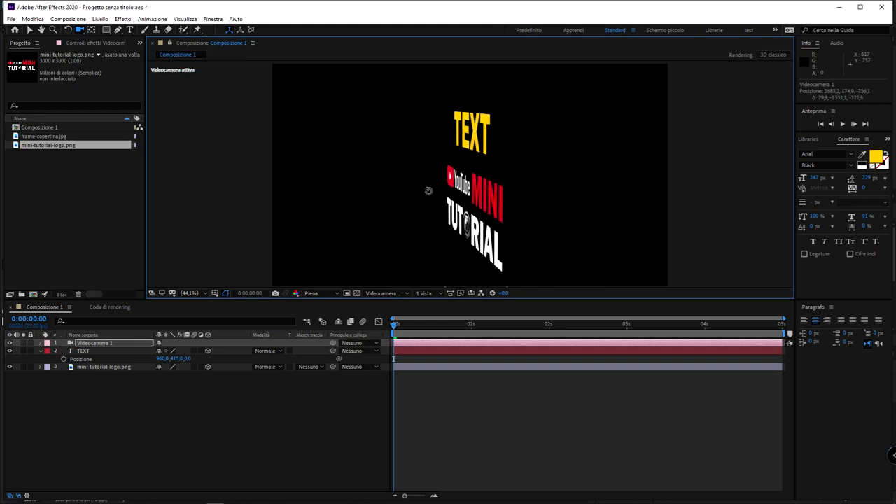
{"action": "left_click_drag", "start_coordinate": [430, 195], "coordinate": [424, 190]}
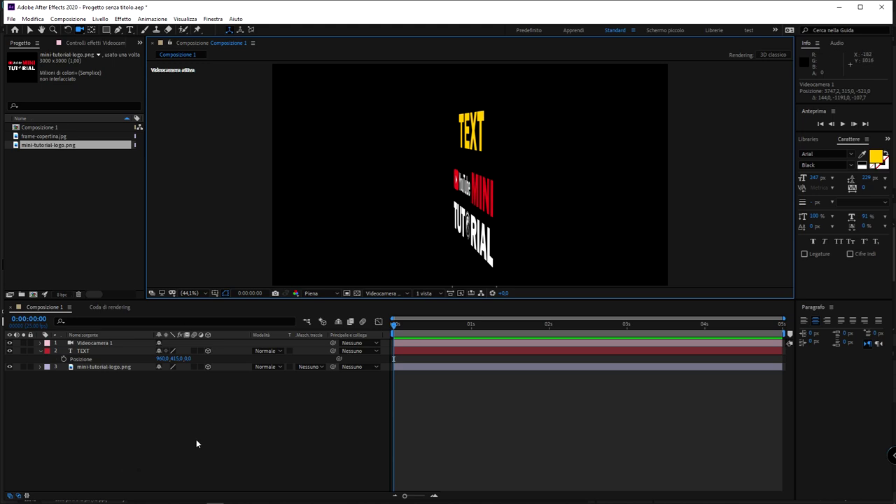
{"action": "mouse_move", "coordinate": [436, 195]}
{"action": "left_mouse_down"}
{"action": "mouse_move", "coordinate": [513, 168]}
{"action": "mouse_move", "coordinate": [453, 190]}
{"action": "mouse_move", "coordinate": [553, 187]}
{"action": "left_mouse_up"}
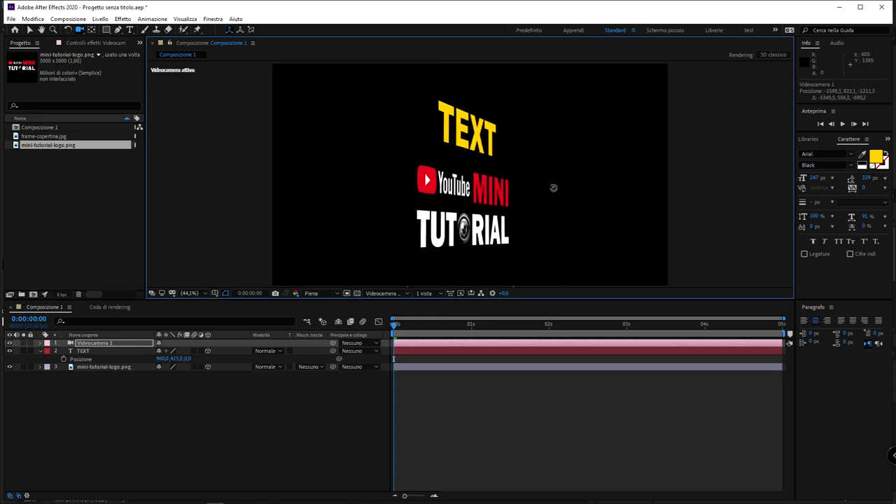
{"action": "left_click_drag", "start_coordinate": [553, 187], "coordinate": [558, 188]}
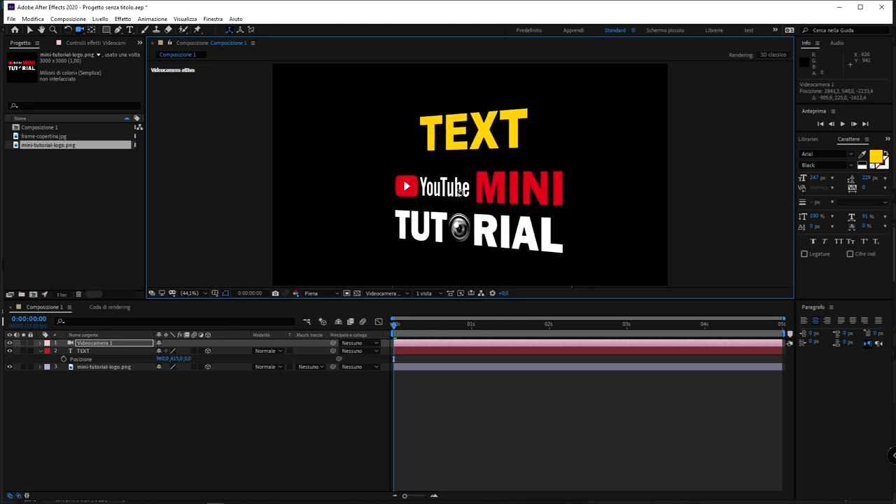
Step: Marquee-select all three layers in the composition
{"action": "left_click", "coordinate": [288, 351]}
{"action": "left_click", "coordinate": [292, 374]}
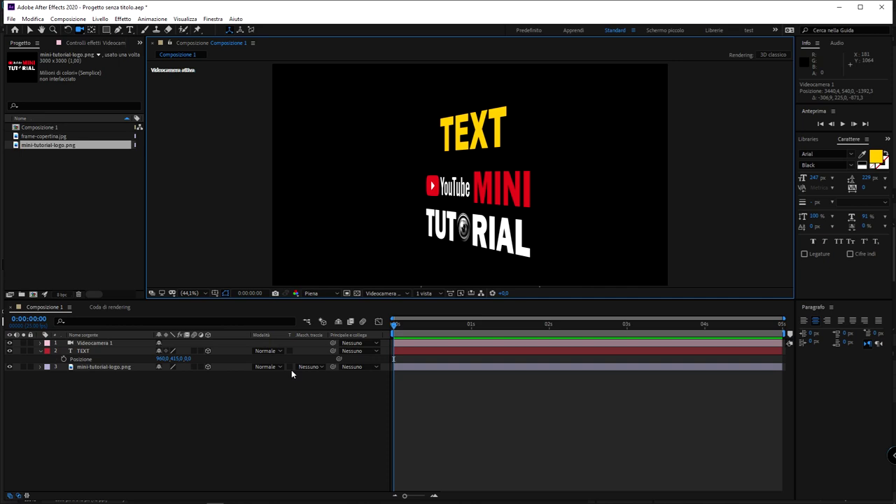
{"action": "left_click_drag", "start_coordinate": [208, 412], "coordinate": [97, 325]}
Step: Delete all the layers and add a new text layer reading 'TEXT'
{"action": "key", "text": "Delete"}
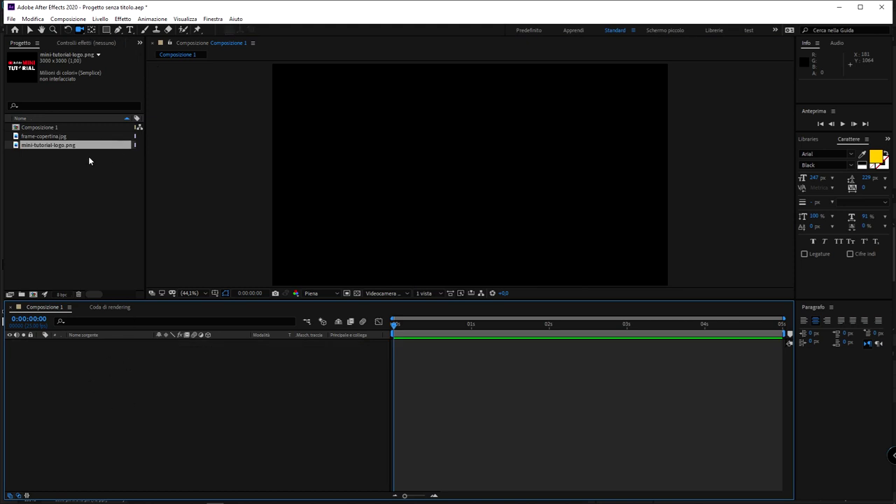
{"action": "right_click", "coordinate": [126, 403]}
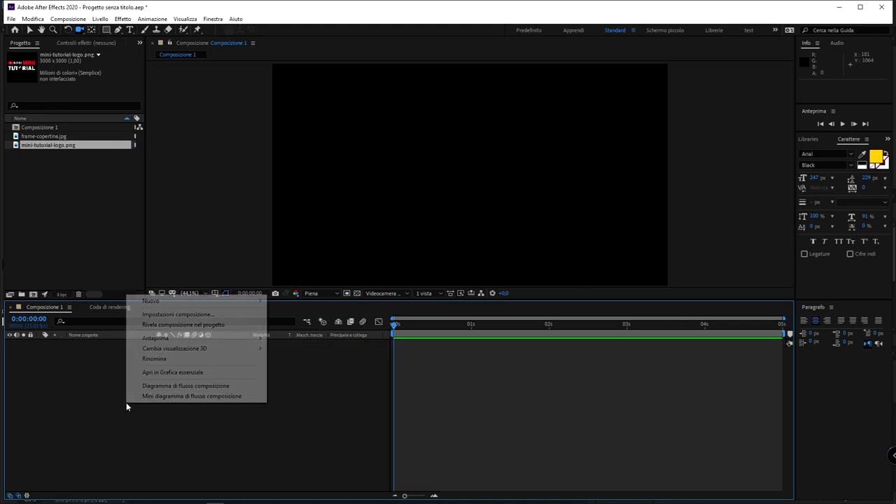
{"action": "mouse_move", "coordinate": [205, 301]}
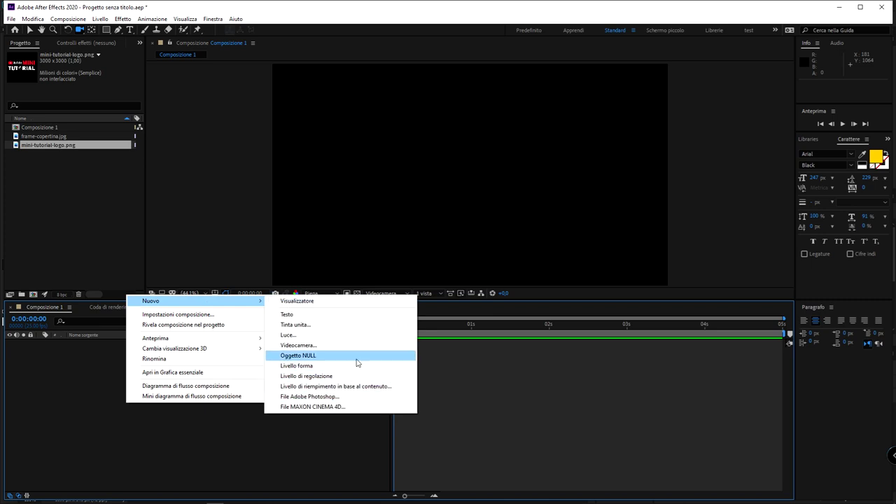
{"action": "left_click", "coordinate": [352, 314]}
{"action": "type", "text": "t"}
{"action": "key", "text": "BackSpace"}
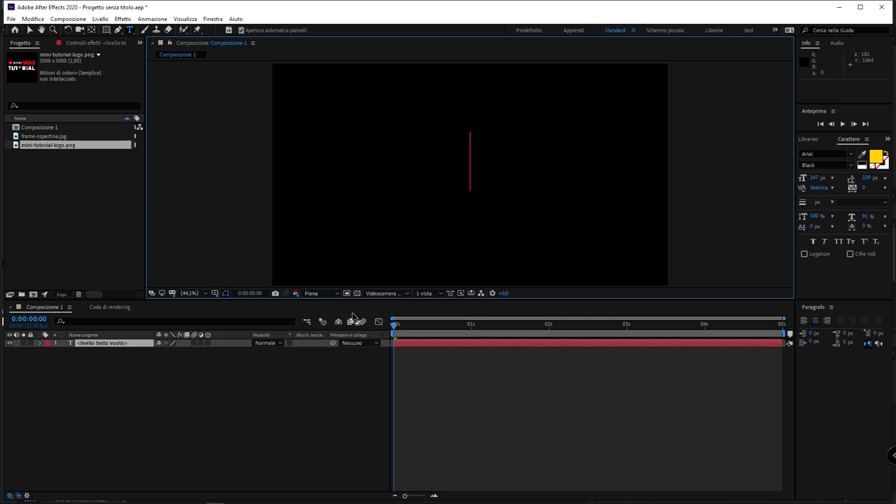
{"action": "type", "text": "TEXT"}
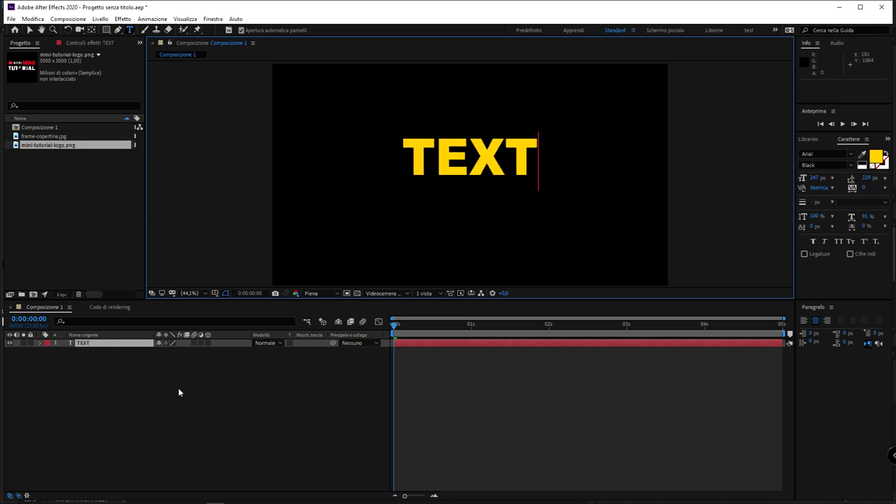
{"action": "left_click", "coordinate": [179, 392]}
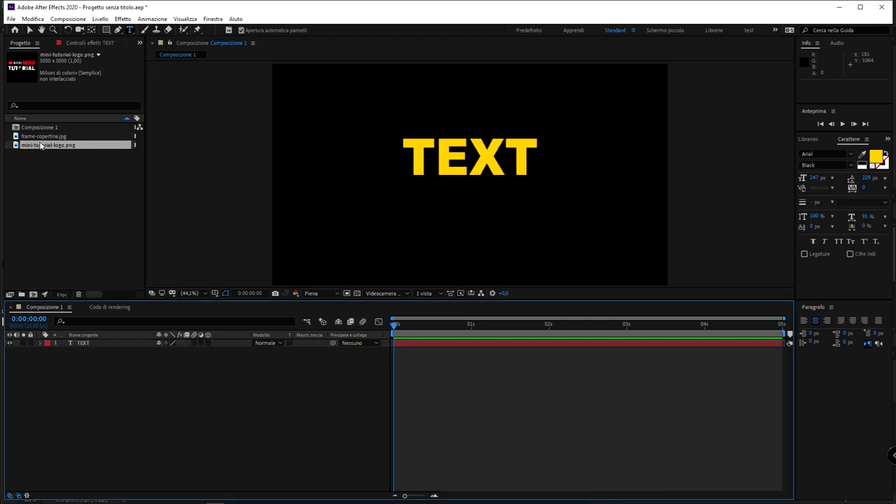
Step: Add mini-tutorial-logo.png, scale it to 24% and move it to 960,783 below TEXT
{"action": "left_click_drag", "start_coordinate": [41, 145], "coordinate": [91, 411]}
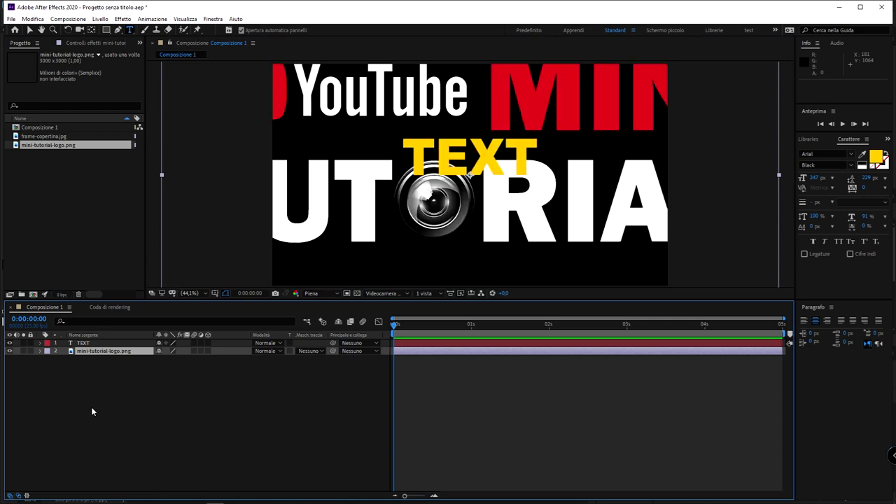
{"action": "key", "text": "s"}
{"action": "left_click_drag", "start_coordinate": [174, 359], "coordinate": [141, 362]}
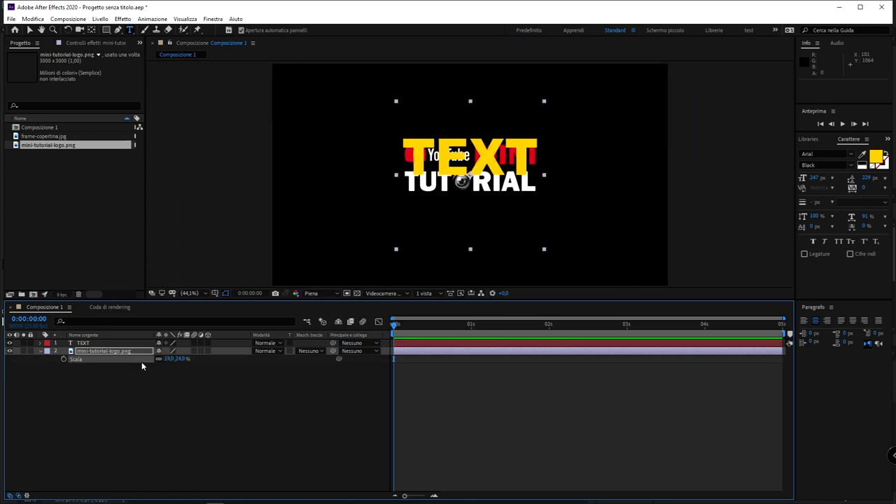
{"action": "key", "text": "p"}
{"action": "left_click_drag", "start_coordinate": [177, 360], "coordinate": [280, 370]}
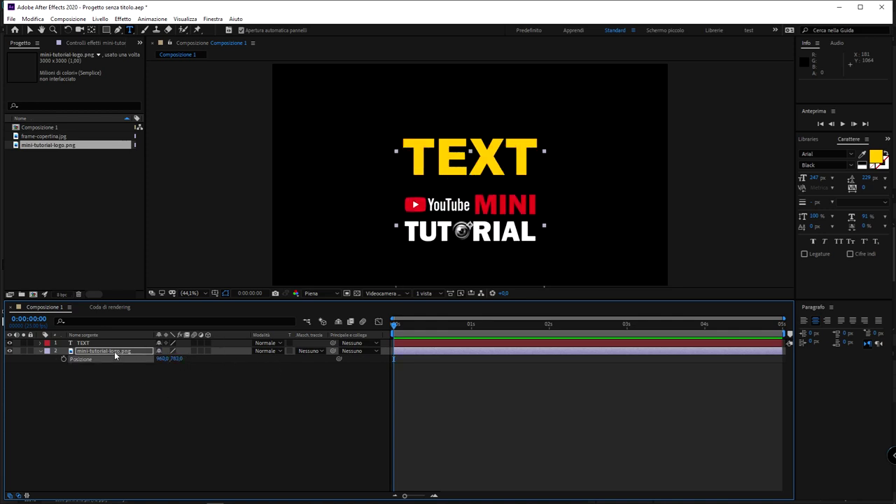
{"action": "key", "text": "ctrl+Up"}
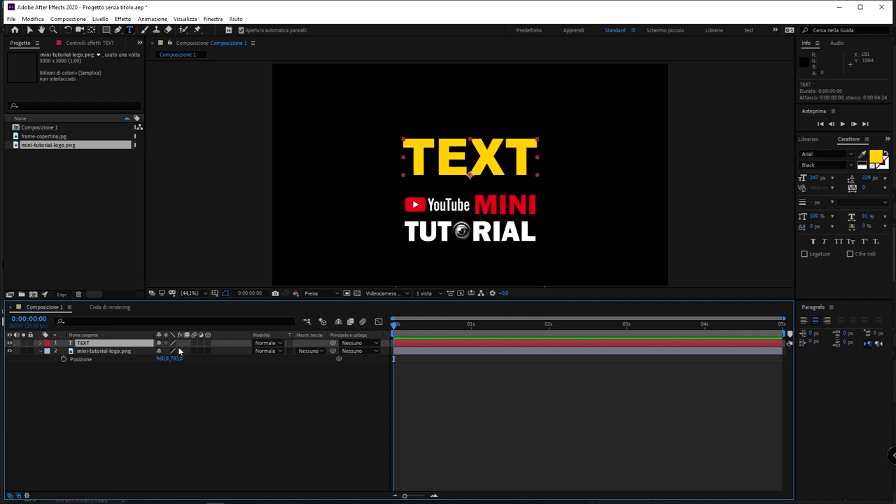
Step: Move the TEXT title, raise the logo to Y 702, and scale TEXT to 86%
{"action": "key", "text": "p"}
{"action": "left_click_drag", "start_coordinate": [177, 351], "coordinate": [152, 351]}
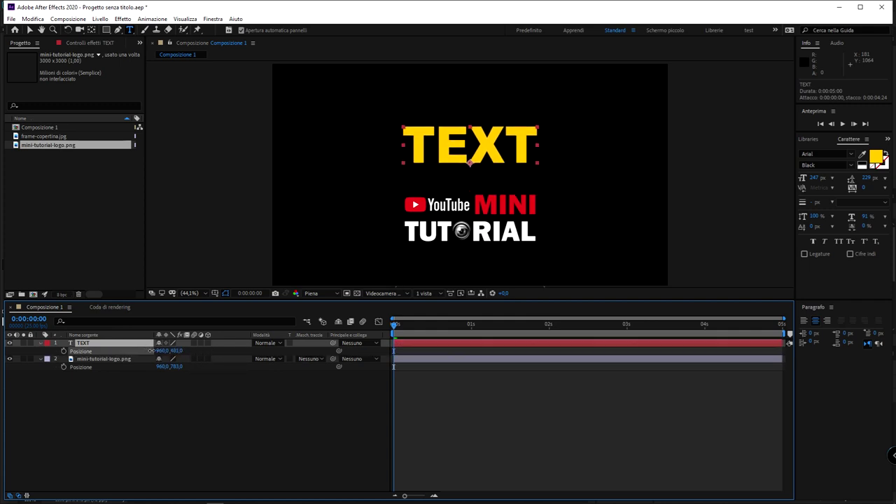
{"action": "mouse_move", "coordinate": [152, 351]}
{"action": "left_mouse_down"}
{"action": "mouse_move", "coordinate": [152, 367]}
{"action": "mouse_move", "coordinate": [143, 366]}
{"action": "left_mouse_up"}
{"action": "left_click", "coordinate": [79, 359]}
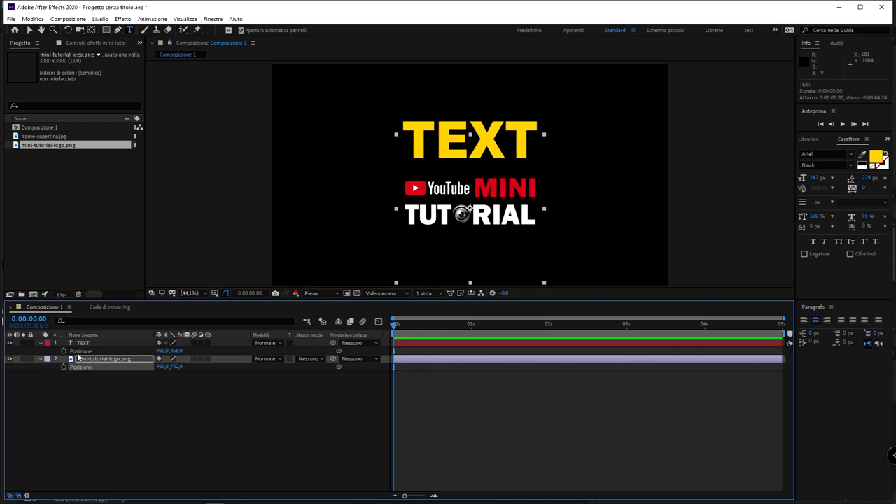
{"action": "left_click", "coordinate": [84, 343]}
{"action": "key", "text": "s"}
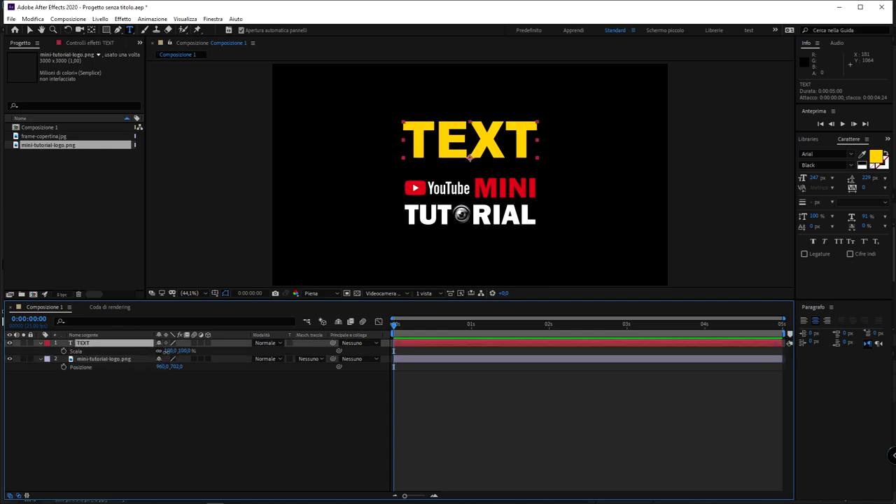
{"action": "left_click_drag", "start_coordinate": [180, 350], "coordinate": [172, 391]}
{"action": "left_click", "coordinate": [176, 427]}
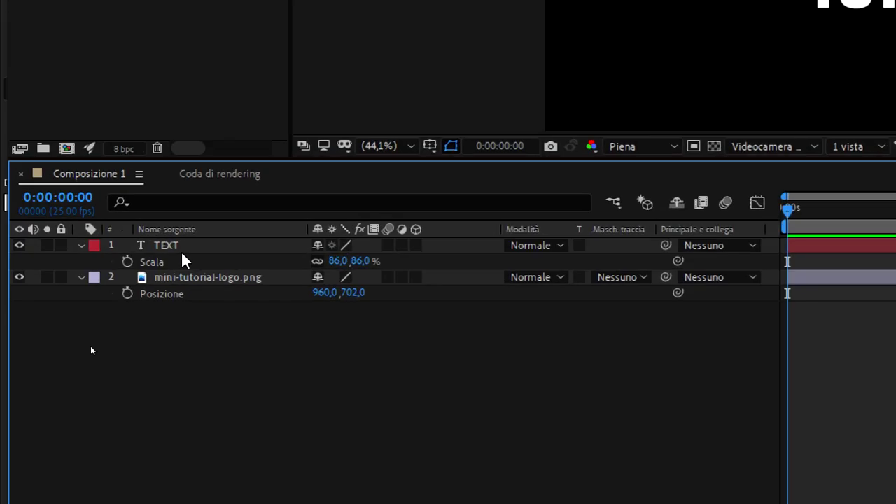
Step: Lower the TEXT title slightly to 960,477, undoing a sideways test move
{"action": "left_click", "coordinate": [93, 339]}
{"action": "key", "text": "p"}
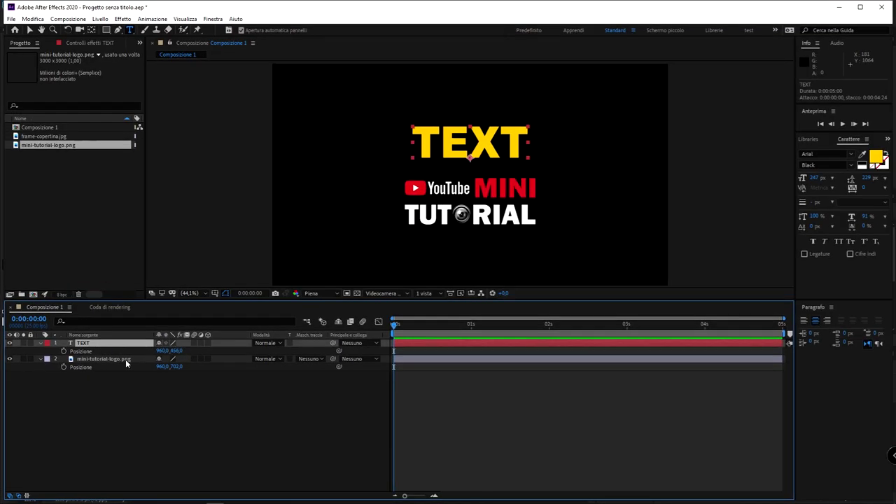
{"action": "left_click_drag", "start_coordinate": [160, 353], "coordinate": [277, 339]}
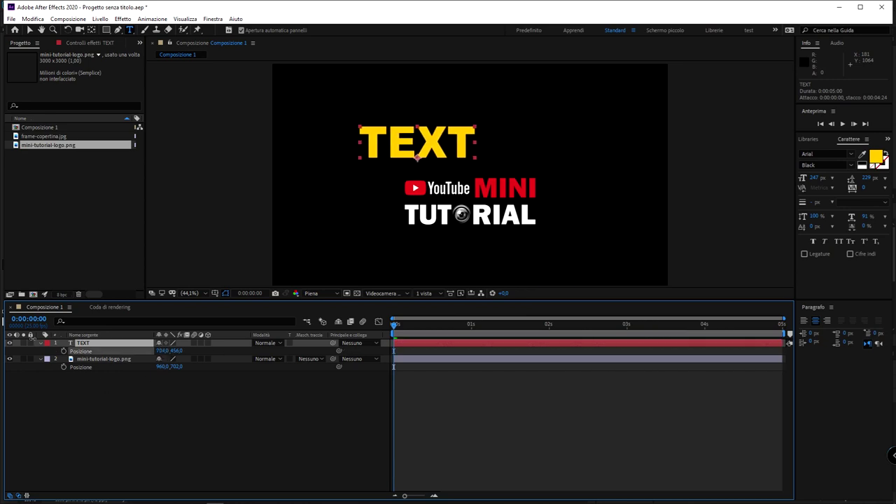
{"action": "left_click_drag", "start_coordinate": [277, 339], "coordinate": [101, 359]}
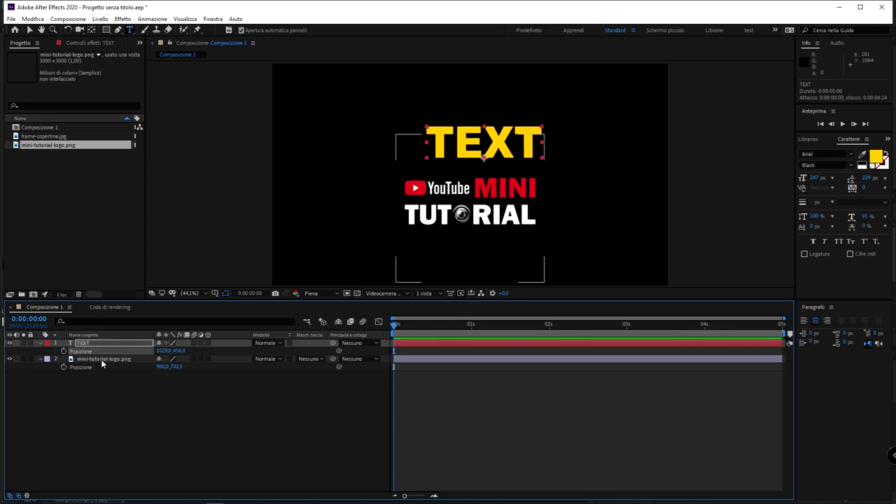
{"action": "key", "text": "ctrl+z"}
{"action": "key", "text": "ctrl+z"}
{"action": "left_click_drag", "start_coordinate": [175, 351], "coordinate": [190, 352]}
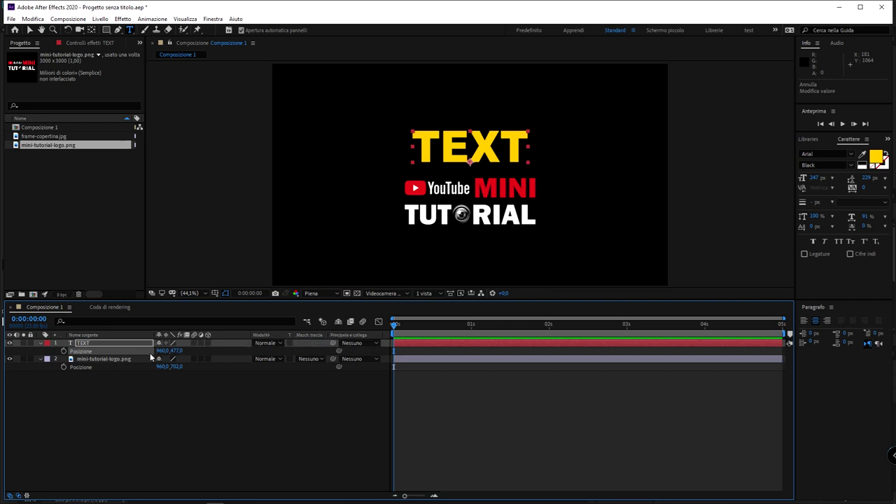
Step: Test-shift the logo, undo it, and bring up the logo's Rotation value
{"action": "left_click", "coordinate": [98, 359]}
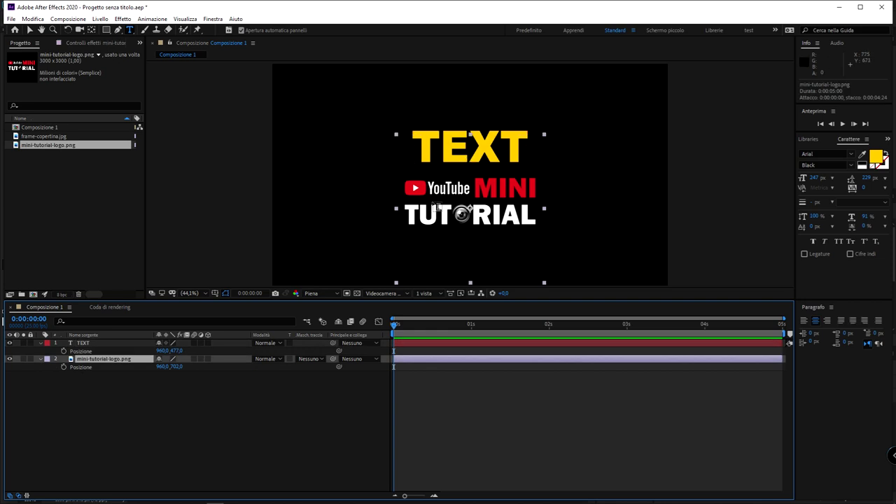
{"action": "mouse_move", "coordinate": [162, 366]}
{"action": "left_mouse_down"}
{"action": "mouse_move", "coordinate": [189, 371]}
{"action": "mouse_move", "coordinate": [112, 358]}
{"action": "mouse_move", "coordinate": [201, 369]}
{"action": "left_mouse_up"}
{"action": "key", "text": "ctrl+z"}
{"action": "key", "text": "r"}
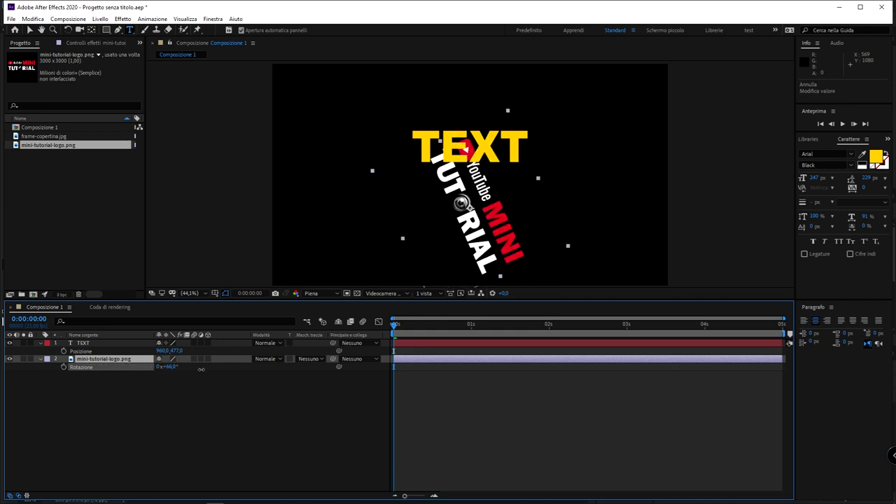
Step: Undo the logo's rotation and test its scale at 116% before keeping it at 24%
{"action": "key", "text": "ctrl+z"}
{"action": "key", "text": "s"}
{"action": "left_click", "coordinate": [155, 370]}
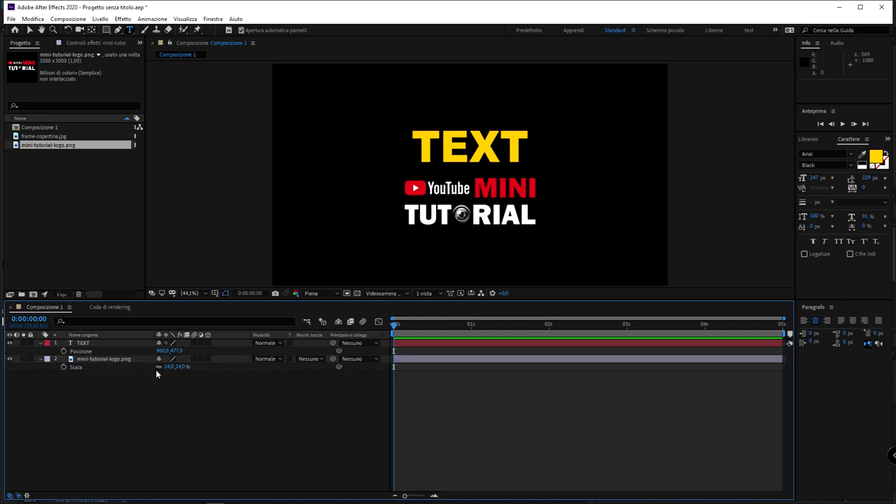
{"action": "mouse_move", "coordinate": [165, 371]}
{"action": "left_mouse_down"}
{"action": "mouse_move", "coordinate": [207, 375]}
{"action": "mouse_move", "coordinate": [183, 371]}
{"action": "mouse_move", "coordinate": [186, 379]}
{"action": "left_mouse_up"}
{"action": "left_click", "coordinate": [131, 369]}
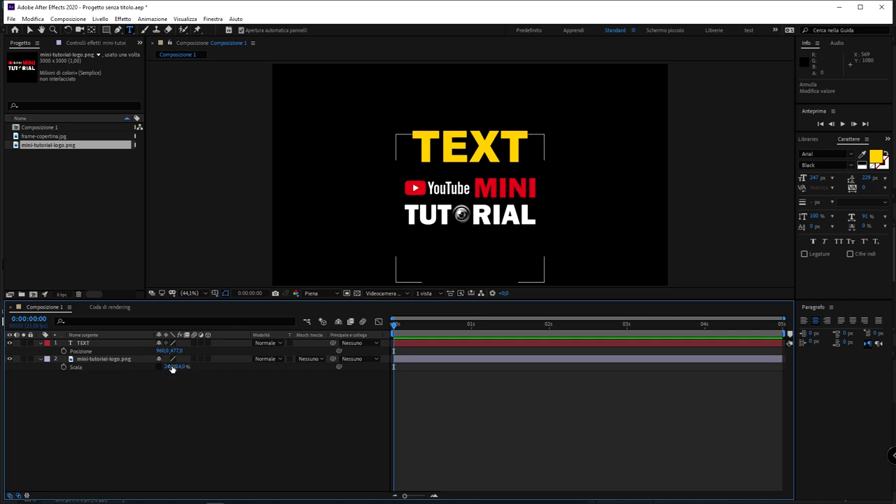
{"action": "left_click", "coordinate": [91, 360]}
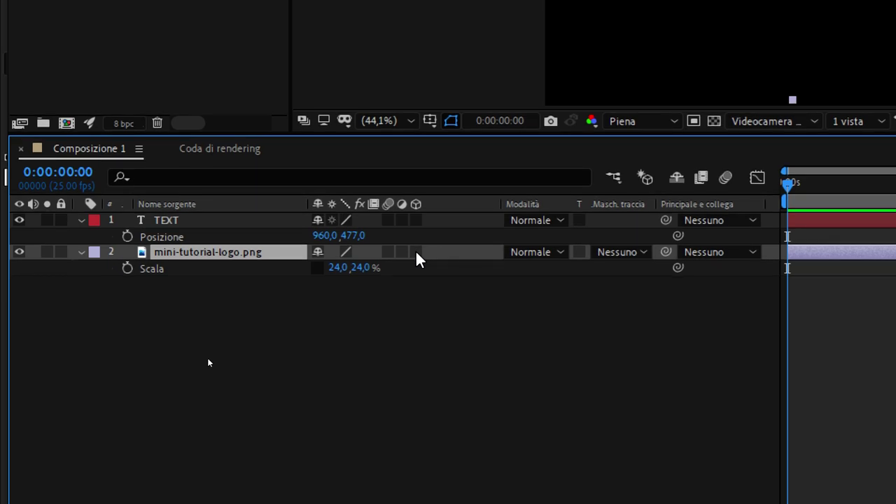
Step: Turn on 3D for mini-tutorial-logo.png, leaving it positioned at 960, 702, 0
{"action": "left_click", "coordinate": [416, 253]}
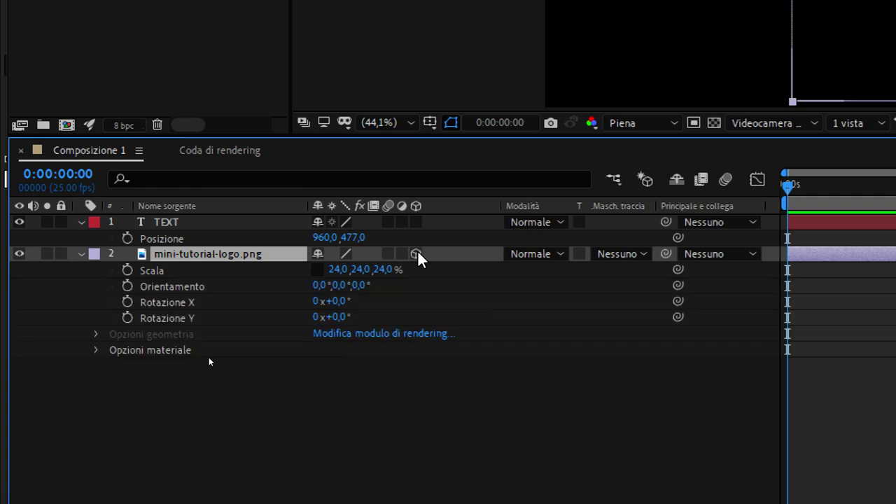
{"action": "left_click", "coordinate": [417, 254]}
{"action": "left_click", "coordinate": [417, 254]}
{"action": "left_click", "coordinate": [417, 254]}
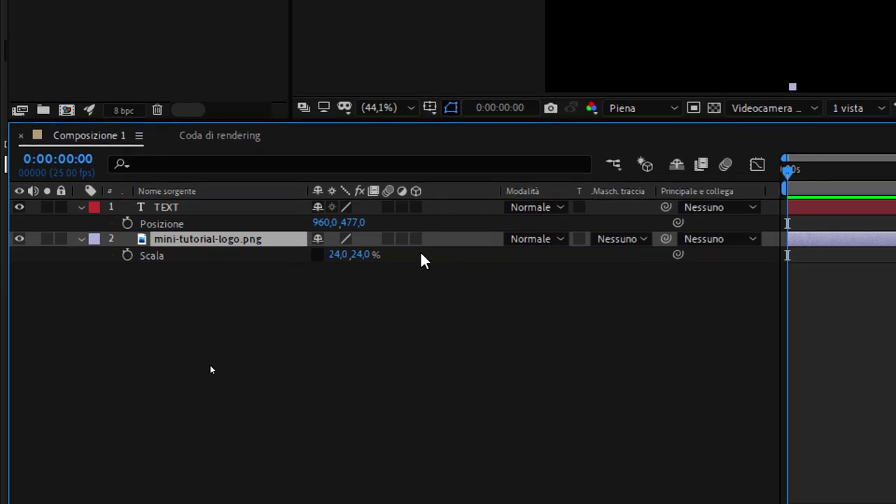
{"action": "left_click", "coordinate": [417, 239]}
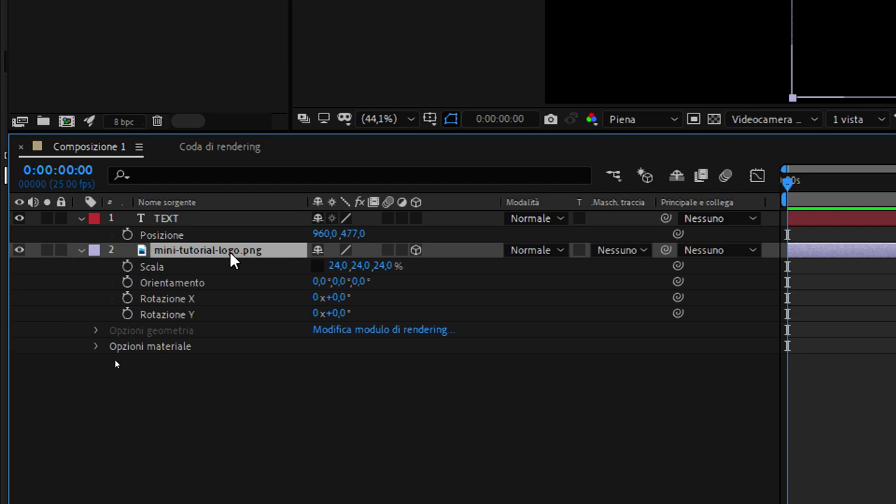
{"action": "key", "text": "p"}
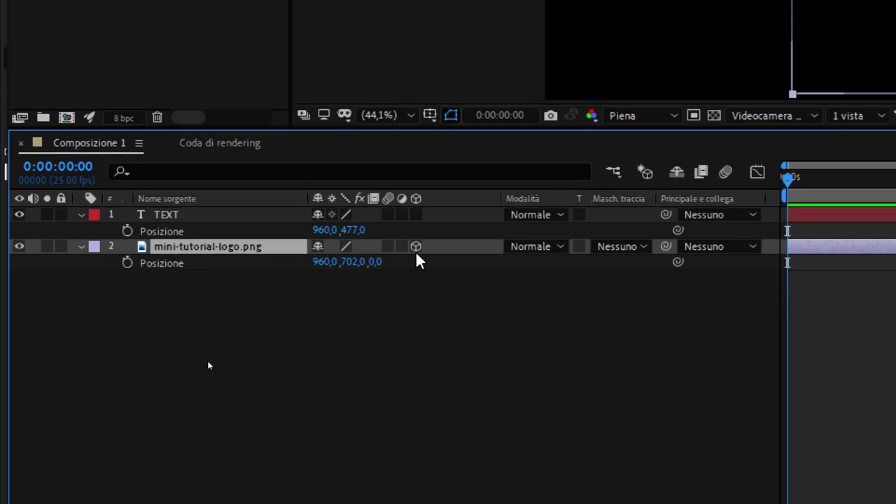
{"action": "left_click", "coordinate": [416, 248]}
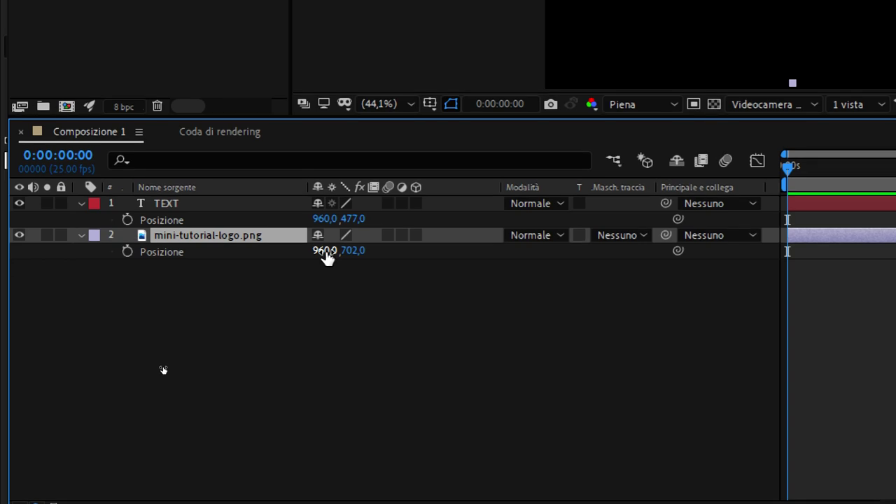
{"action": "left_click", "coordinate": [416, 236]}
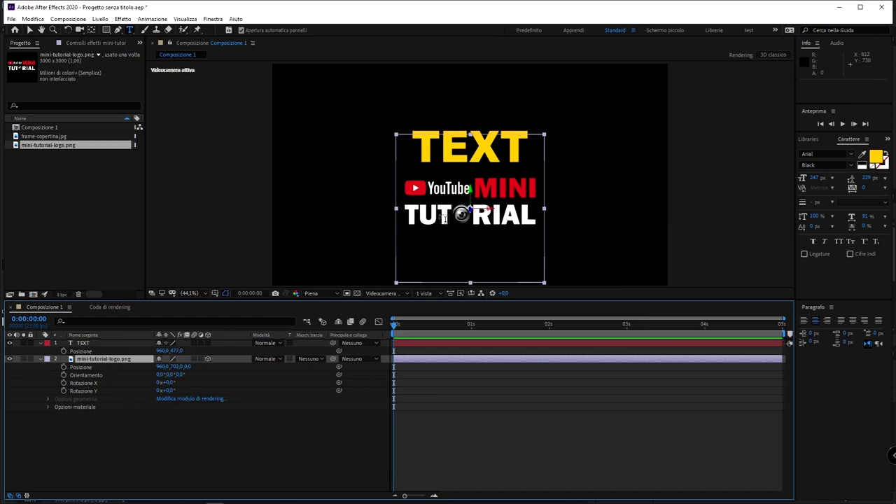
Step: Set the logo's Z position to -15 (960, 702, -15), undoing a stray horizontal move
{"action": "mouse_move", "coordinate": [161, 367]}
{"action": "left_mouse_down"}
{"action": "mouse_move", "coordinate": [133, 367]}
{"action": "mouse_move", "coordinate": [226, 367]}
{"action": "mouse_move", "coordinate": [133, 367]}
{"action": "left_mouse_up"}
{"action": "key", "text": "ctrl+z"}
{"action": "mouse_move", "coordinate": [181, 368]}
{"action": "left_mouse_down"}
{"action": "mouse_move", "coordinate": [260, 386]}
{"action": "mouse_move", "coordinate": [124, 390]}
{"action": "mouse_move", "coordinate": [195, 385]}
{"action": "mouse_move", "coordinate": [235, 350]}
{"action": "mouse_move", "coordinate": [159, 345]}
{"action": "left_mouse_up"}
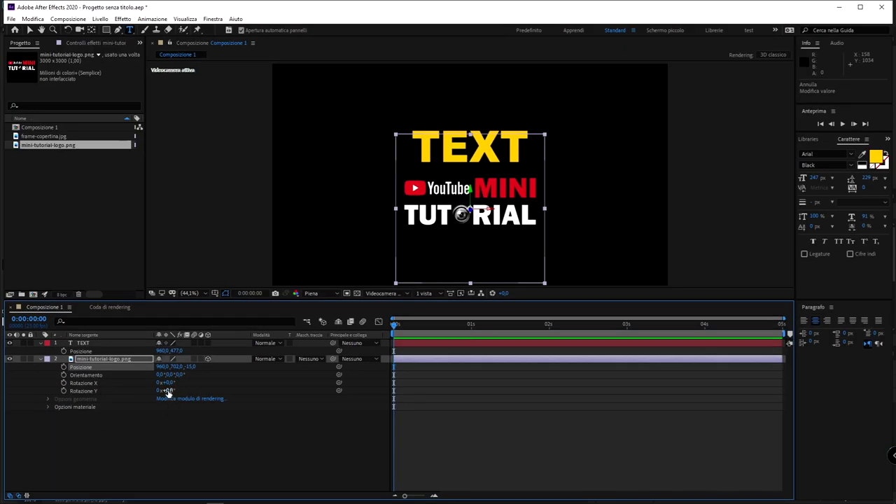
Step: Tilt the logo layer back to about 280° X orientation so it lies angled beneath the TEXT title
{"action": "left_click_drag", "start_coordinate": [167, 393], "coordinate": [197, 399]}
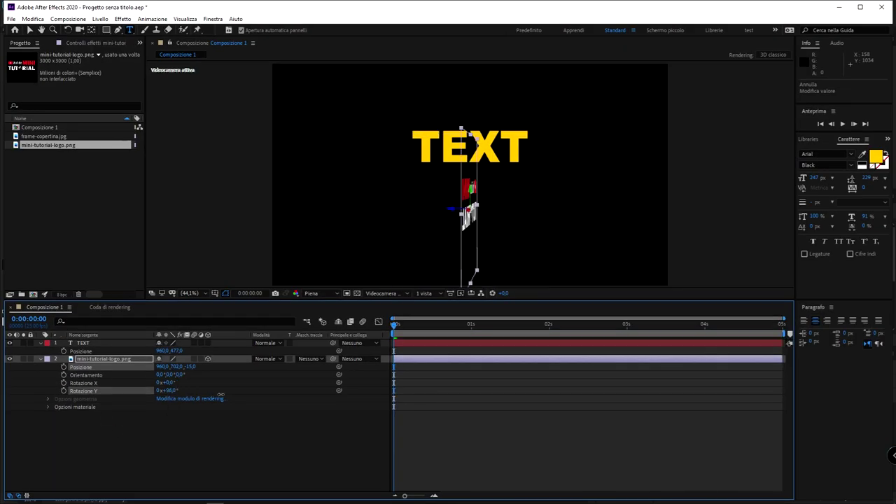
{"action": "key", "text": "ctrl+z"}
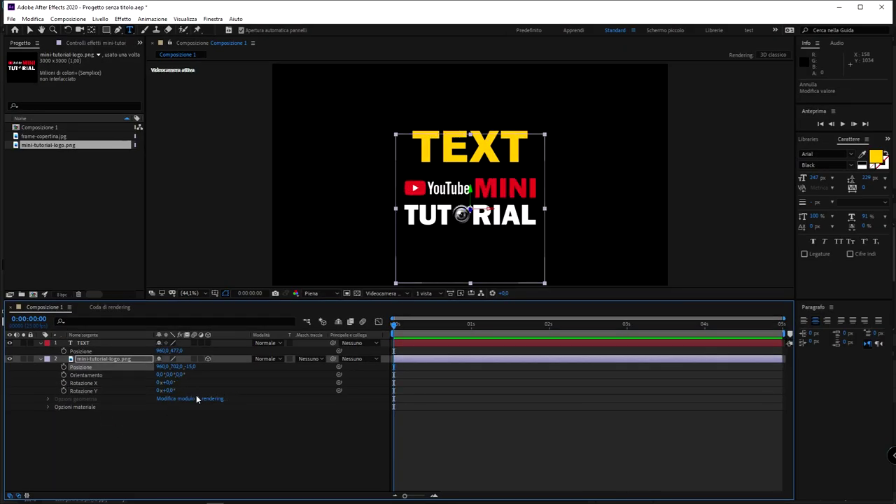
{"action": "left_click", "coordinate": [112, 358]}
{"action": "key", "text": "r"}
{"action": "mouse_move", "coordinate": [163, 367]}
{"action": "left_mouse_down"}
{"action": "mouse_move", "coordinate": [203, 376]}
{"action": "mouse_move", "coordinate": [180, 366]}
{"action": "mouse_move", "coordinate": [121, 371]}
{"action": "mouse_move", "coordinate": [149, 376]}
{"action": "left_mouse_up"}
{"action": "key", "text": "ctrl+z"}
{"action": "key", "text": "ctrl+z"}
{"action": "key", "text": "ctrl+z"}
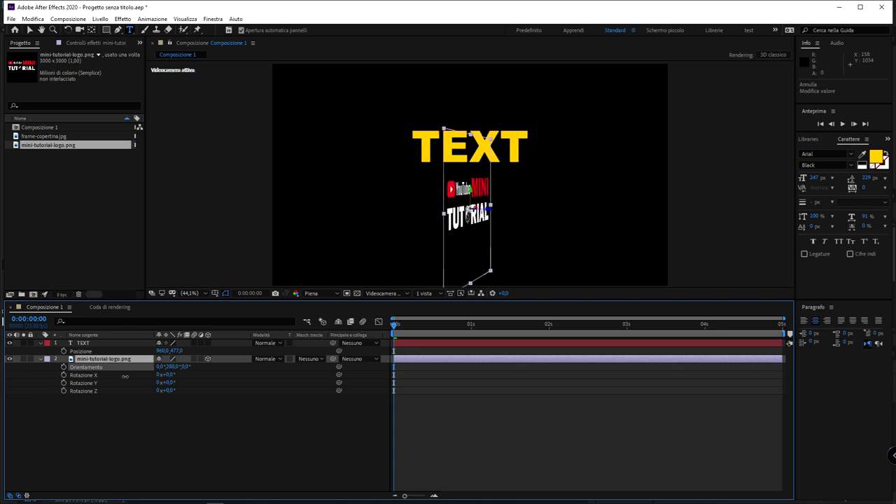
{"action": "mouse_move", "coordinate": [149, 376]}
{"action": "left_mouse_down"}
{"action": "mouse_move", "coordinate": [166, 369]}
{"action": "mouse_move", "coordinate": [123, 368]}
{"action": "left_mouse_up"}
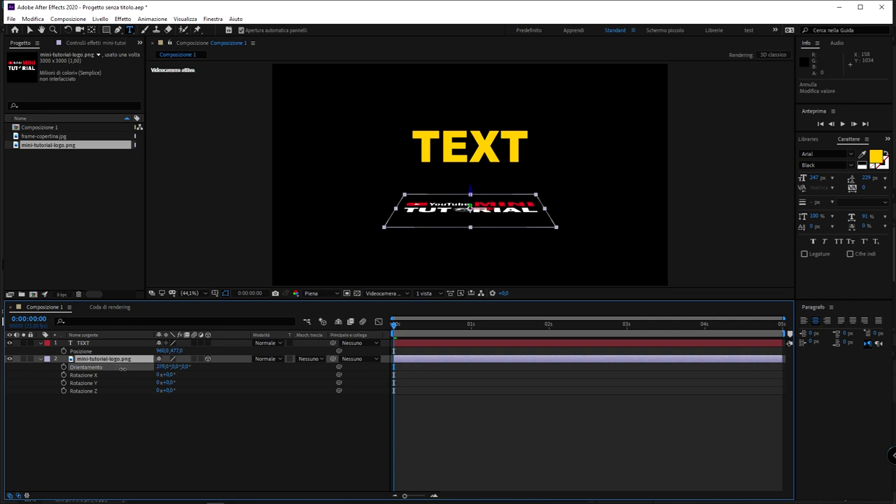
Step: Raise the logo's scale, then undo an X orientation tilt so it faces front at 0°,0°,0°
{"action": "key", "text": "s"}
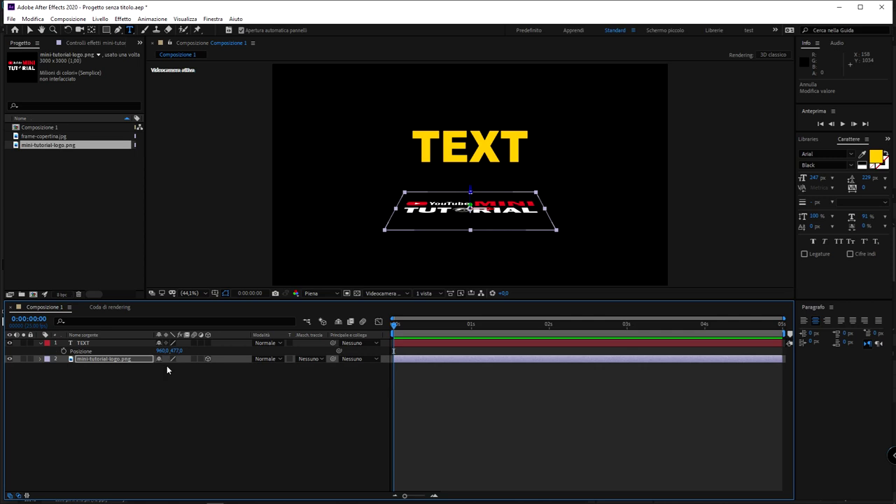
{"action": "mouse_move", "coordinate": [168, 367]}
{"action": "left_mouse_down"}
{"action": "mouse_move", "coordinate": [176, 367]}
{"action": "mouse_move", "coordinate": [158, 370]}
{"action": "mouse_move", "coordinate": [197, 369]}
{"action": "left_mouse_up"}
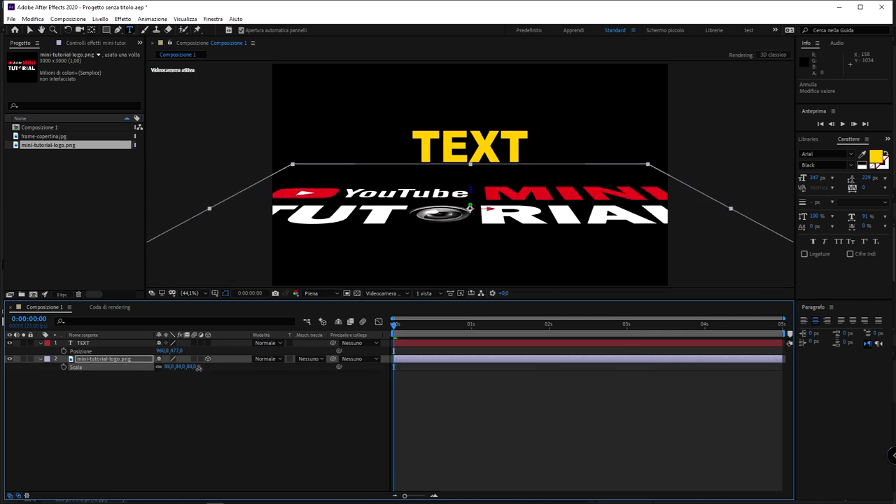
{"action": "key", "text": "r"}
{"action": "left_click_drag", "start_coordinate": [165, 367], "coordinate": [160, 367]}
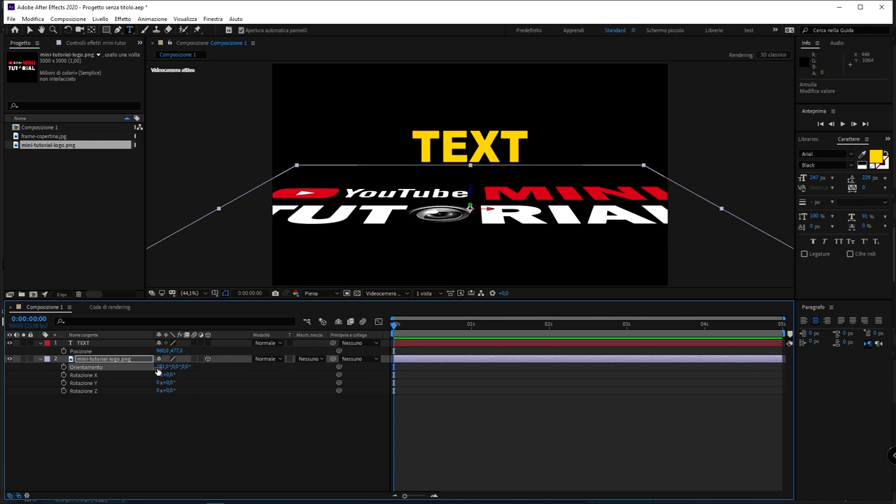
{"action": "left_click_drag", "start_coordinate": [162, 369], "coordinate": [161, 369]}
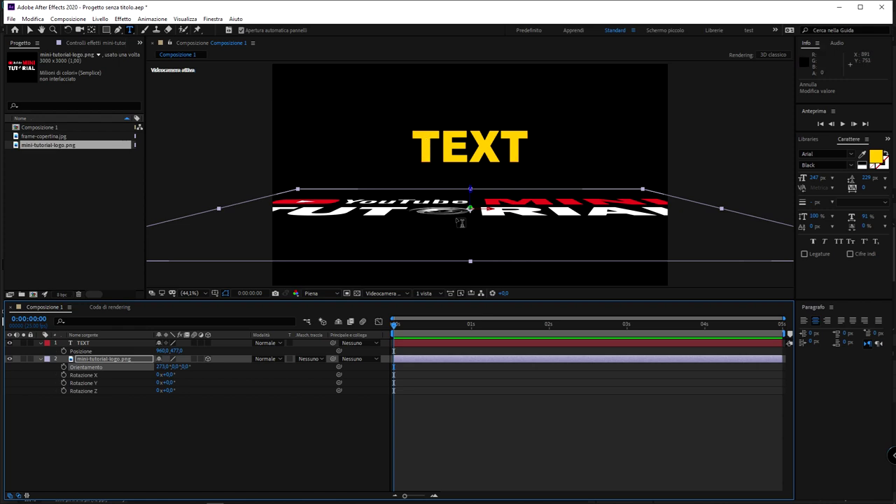
{"action": "key", "text": "ctrl+z"}
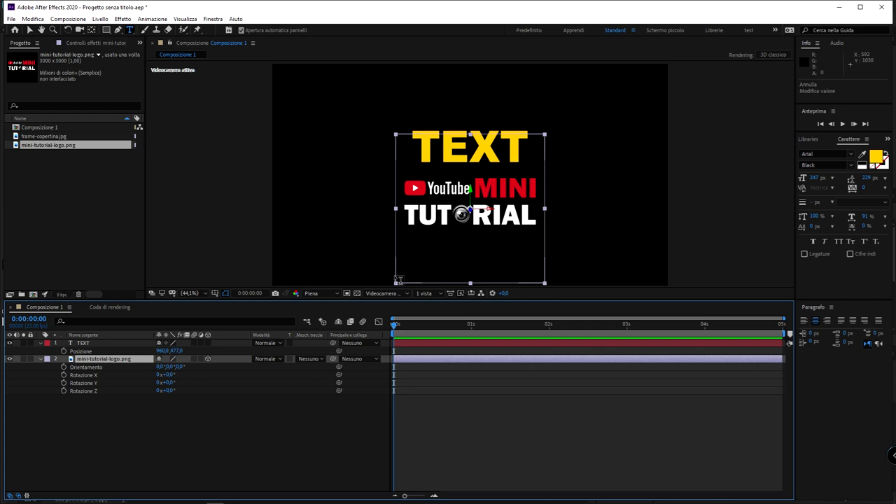
Step: Turn the TEXT layer into a 3D layer and show the logo's position values
{"action": "left_click", "coordinate": [208, 344]}
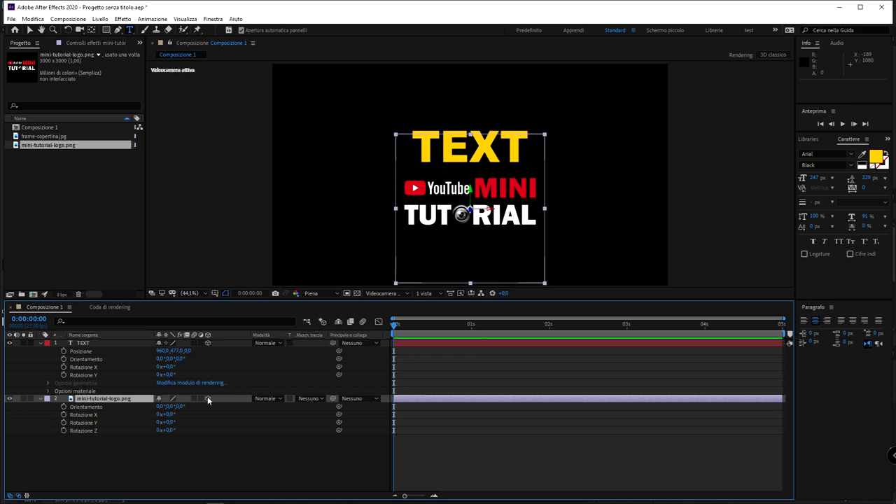
{"action": "left_click", "coordinate": [107, 399]}
{"action": "key", "text": "p"}
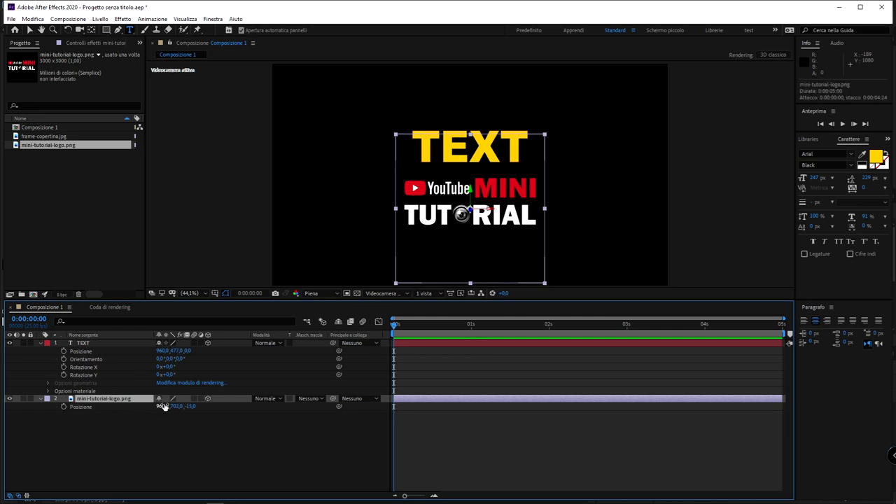
{"action": "left_click", "coordinate": [118, 344]}
{"action": "key", "text": "u"}
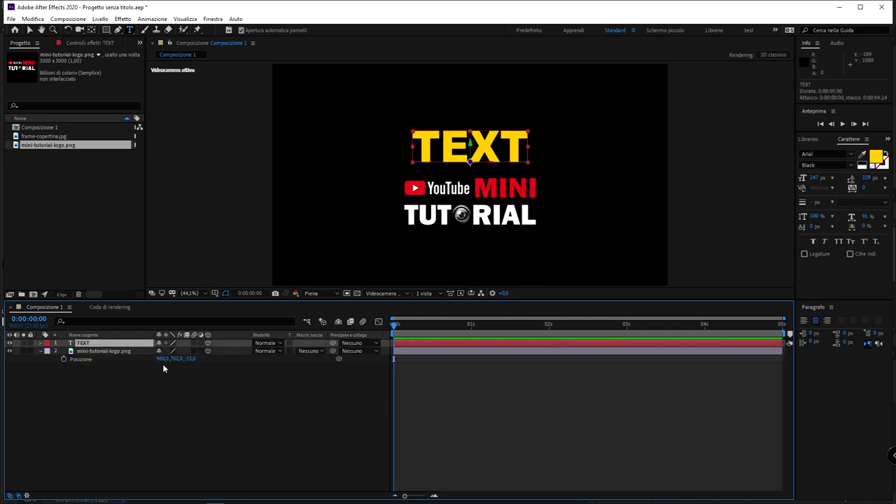
Step: Move the logo to position 960, 469, -563 so it sits in front of the TEXT title
{"action": "left_click_drag", "start_coordinate": [178, 361], "coordinate": [92, 340]}
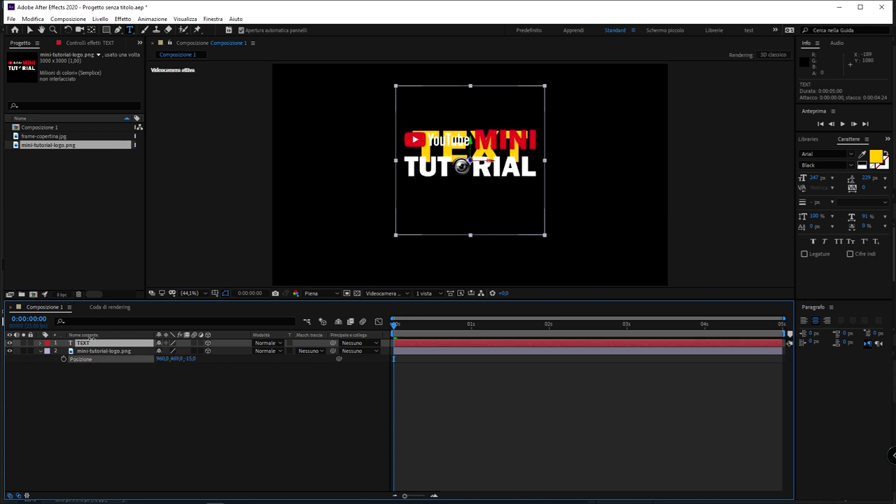
{"action": "left_click_drag", "start_coordinate": [93, 338], "coordinate": [92, 341]}
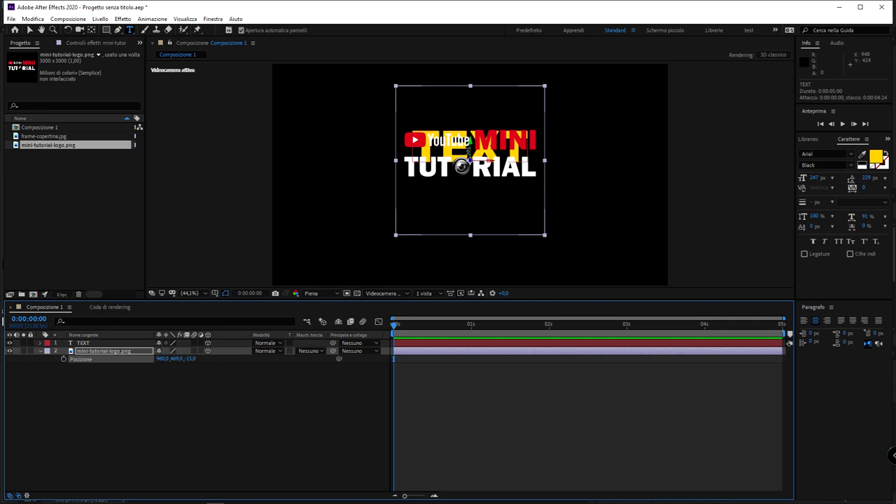
{"action": "mouse_move", "coordinate": [191, 359]}
{"action": "left_mouse_down"}
{"action": "mouse_move", "coordinate": [482, 359]}
{"action": "mouse_move", "coordinate": [161, 359]}
{"action": "mouse_move", "coordinate": [496, 333]}
{"action": "mouse_move", "coordinate": [629, 276]}
{"action": "mouse_move", "coordinate": [671, 304]}
{"action": "left_mouse_up"}
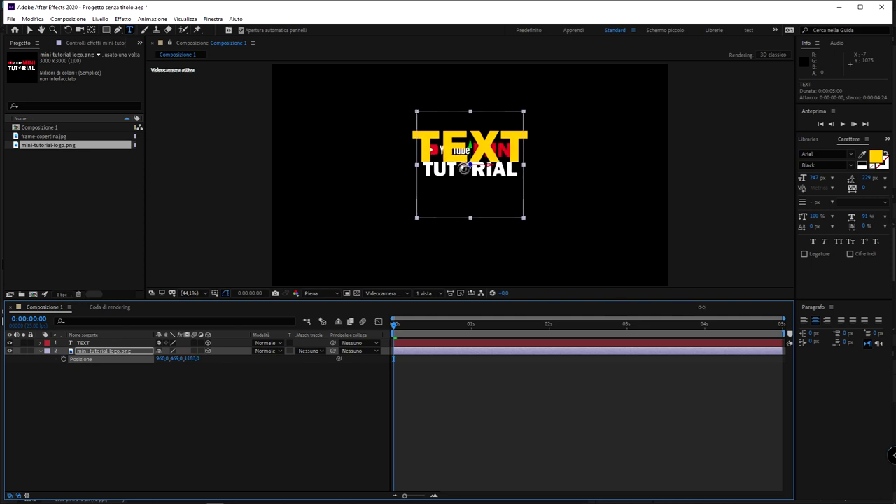
{"action": "mouse_move", "coordinate": [670, 304]}
{"action": "left_mouse_down"}
{"action": "mouse_move", "coordinate": [33, 153]}
{"action": "mouse_move", "coordinate": [53, 151]}
{"action": "left_mouse_up"}
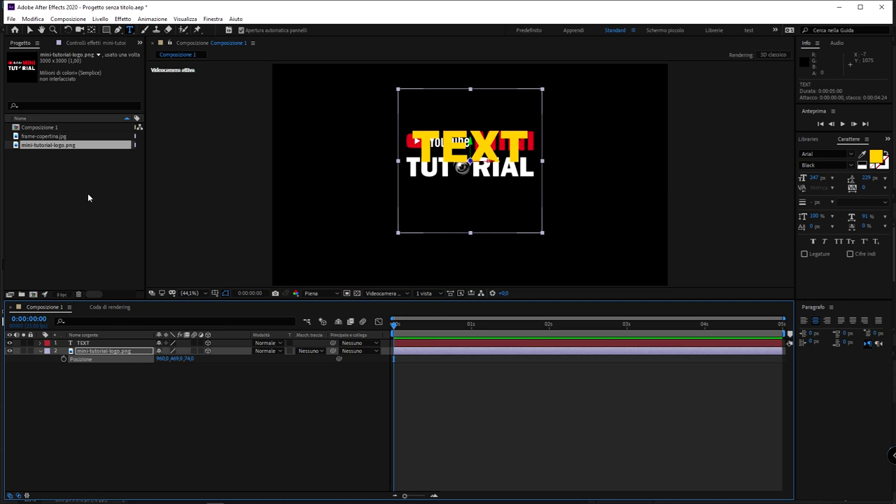
{"action": "left_click_drag", "start_coordinate": [195, 358], "coordinate": [5, 308]}
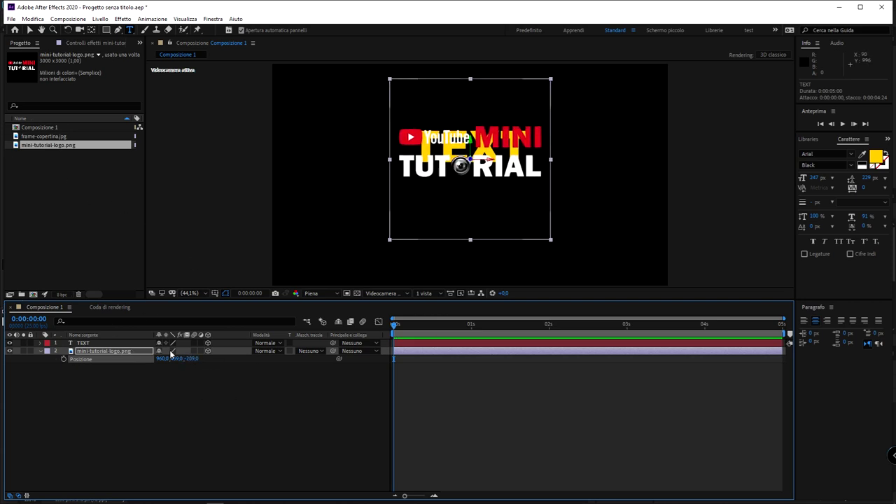
{"action": "left_click_drag", "start_coordinate": [191, 359], "coordinate": [105, 358]}
{"action": "left_click_drag", "start_coordinate": [3, 321], "coordinate": [3, 322]}
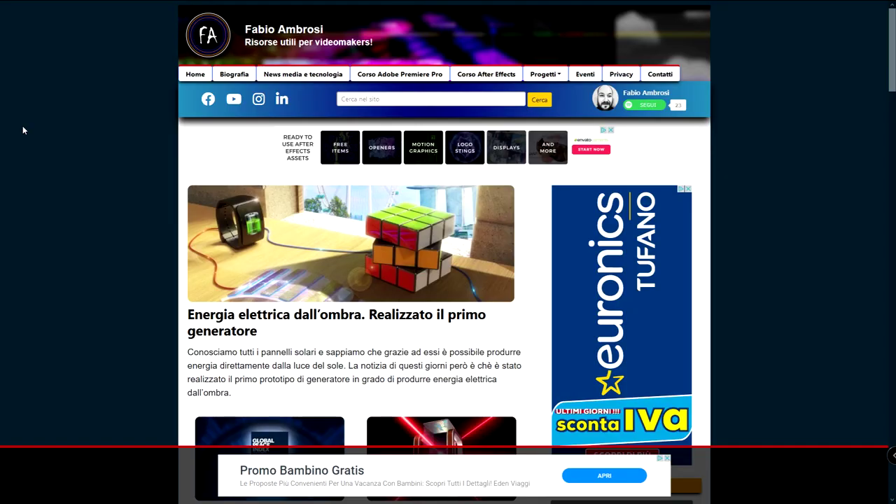
Step: Scroll through the articles on fabioambrosi.it
{"action": "scroll", "coordinate": [22, 126], "scroll_direction": "down", "scroll_amount": 3}
{"action": "scroll", "coordinate": [22, 126], "scroll_direction": "down", "scroll_amount": 3}
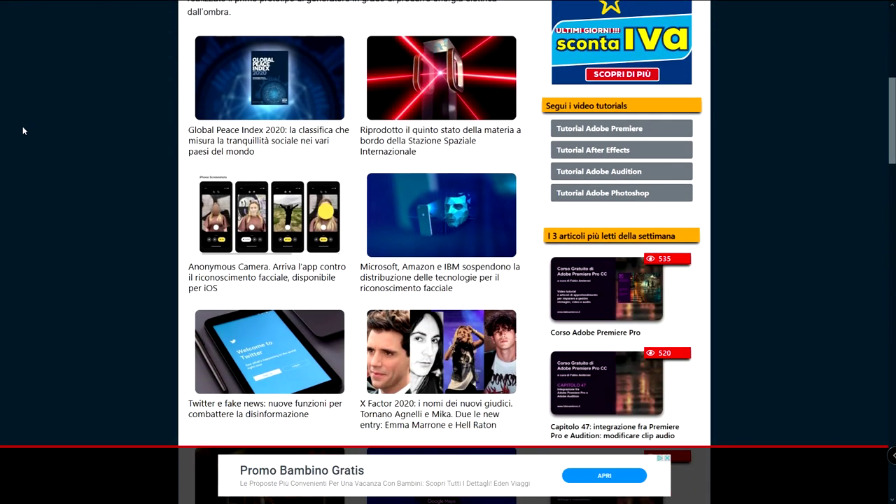
{"action": "scroll", "coordinate": [22, 130], "scroll_direction": "down", "scroll_amount": 5}
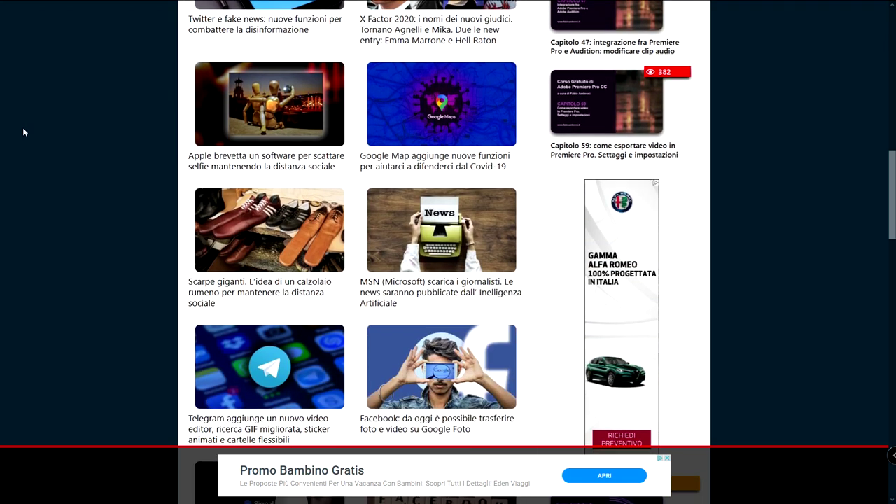
{"action": "scroll", "coordinate": [23, 127], "scroll_direction": "down", "scroll_amount": 4}
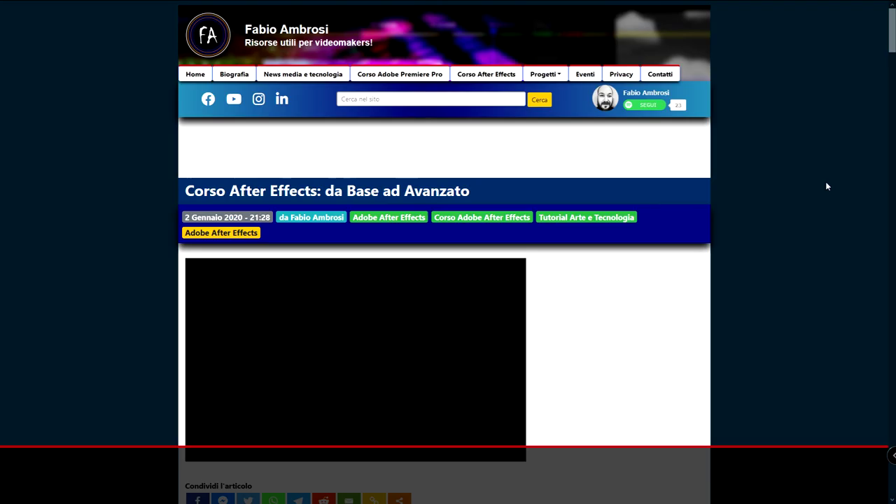
{"action": "scroll", "coordinate": [827, 186], "scroll_direction": "down", "scroll_amount": 5}
{"action": "scroll", "coordinate": [827, 186], "scroll_direction": "down", "scroll_amount": 4}
{"action": "scroll", "coordinate": [828, 186], "scroll_direction": "down", "scroll_amount": 5}
{"action": "scroll", "coordinate": [827, 186], "scroll_direction": "down", "scroll_amount": 4}
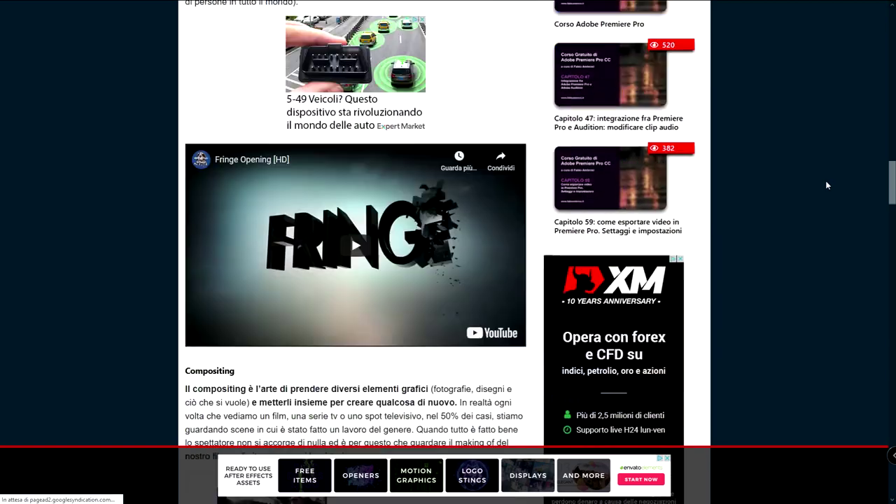
{"action": "scroll", "coordinate": [827, 186], "scroll_direction": "down", "scroll_amount": 5}
{"action": "scroll", "coordinate": [825, 181], "scroll_direction": "down", "scroll_amount": 5}
{"action": "scroll", "coordinate": [826, 181], "scroll_direction": "down", "scroll_amount": 4}
{"action": "scroll", "coordinate": [812, 184], "scroll_direction": "up", "scroll_amount": 1}
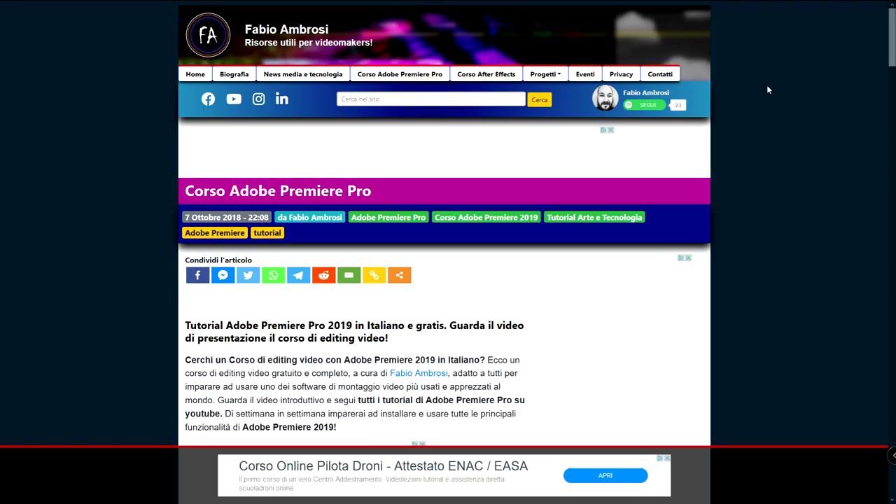
{"action": "scroll", "coordinate": [764, 133], "scroll_direction": "down", "scroll_amount": 1}
{"action": "scroll", "coordinate": [763, 144], "scroll_direction": "down", "scroll_amount": 5}
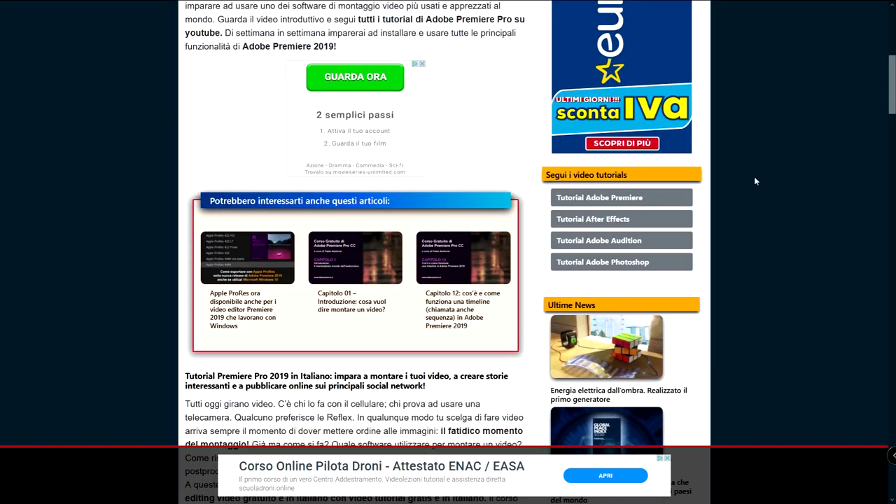
Step: Browse the YouTube channel's Mini Tutorial row, then the Facebook page's posts and related pages
{"action": "middle_click", "coordinate": [767, 337]}
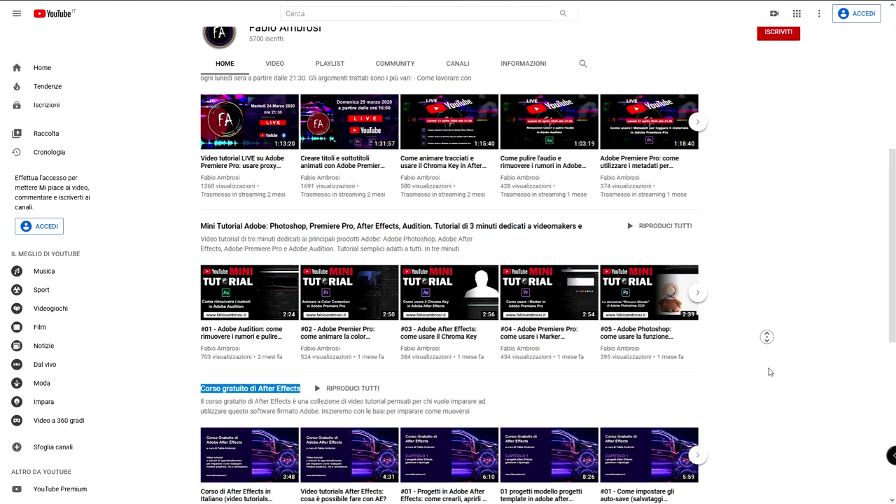
{"action": "middle_click", "coordinate": [770, 368]}
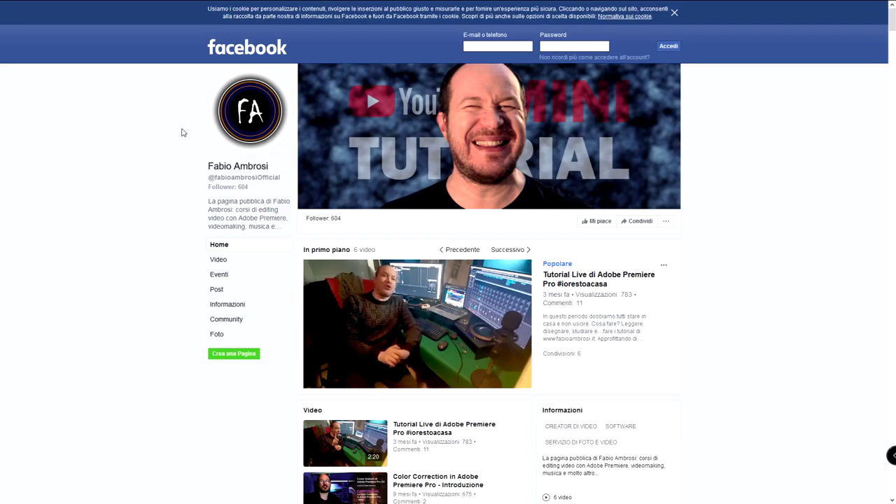
{"action": "middle_click", "coordinate": [732, 141]}
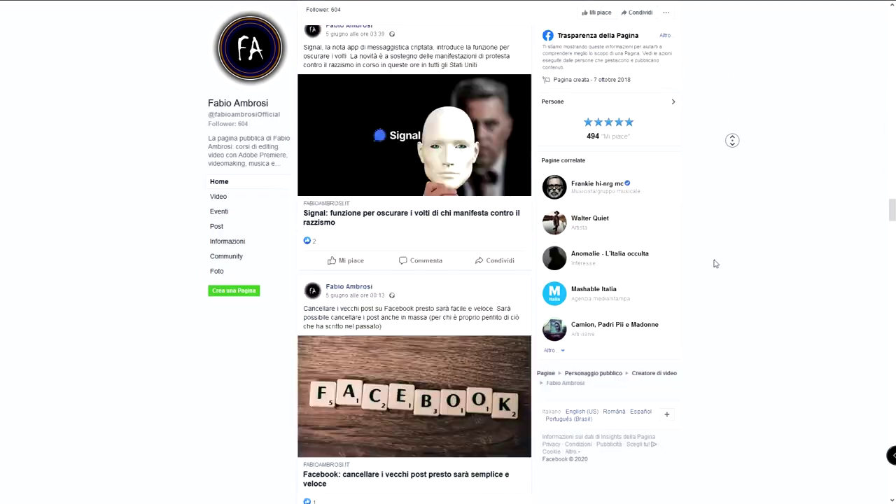